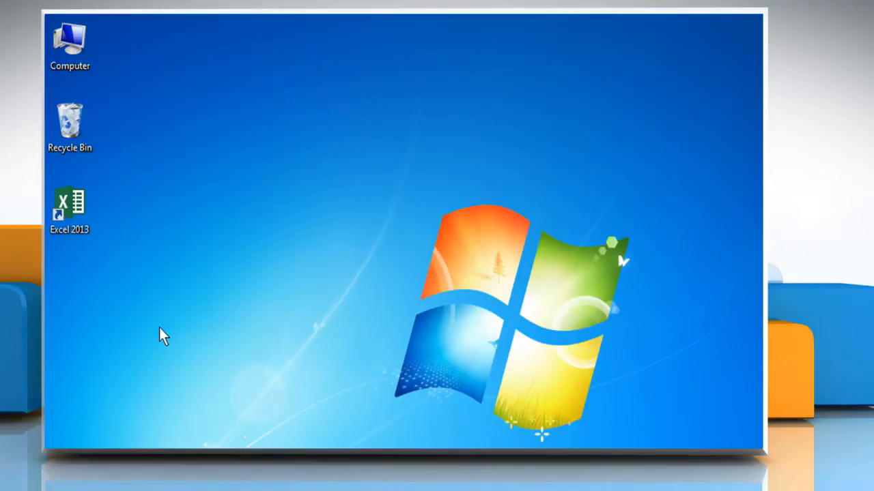
# Launch Excel 2013 from its shortcut and open the recent Book1 workbook.
pyautogui.rightClick(80, 210)
pyautogui.click(114, 218)
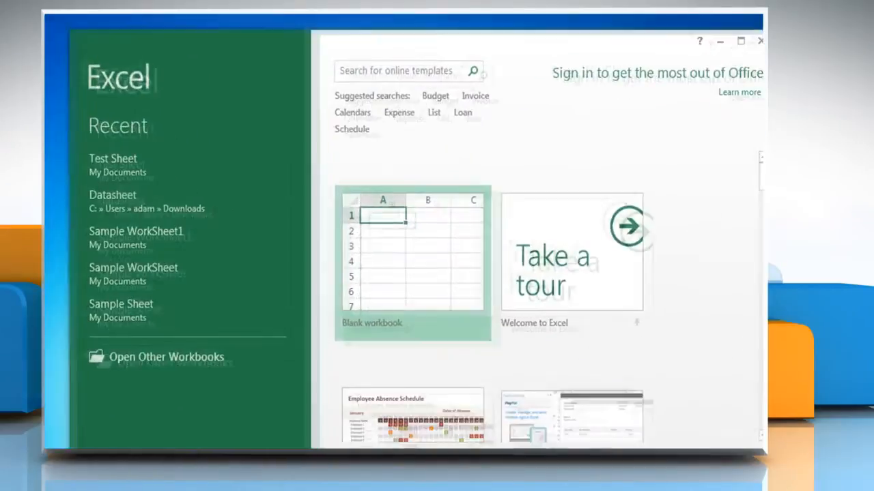
pyautogui.click(145, 167)
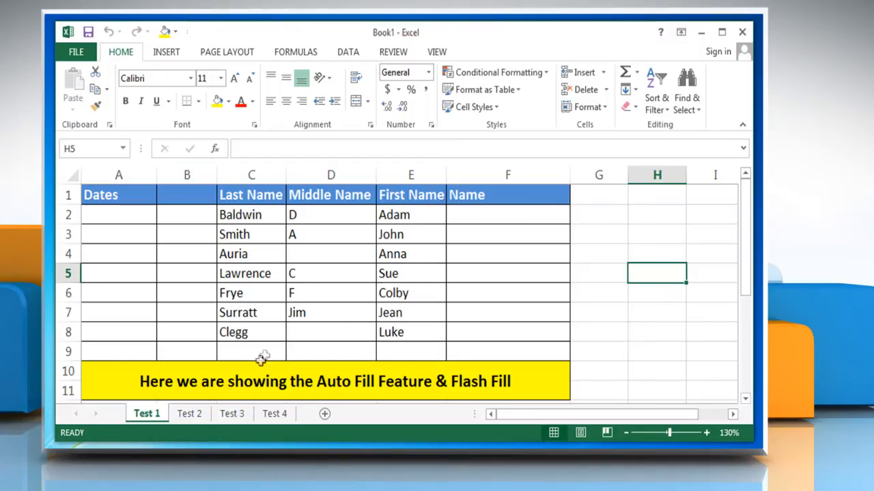
# Look through sheets Test 2, Test 3 and the Test 4 phone numbers sheet.
pyautogui.click(196, 413)
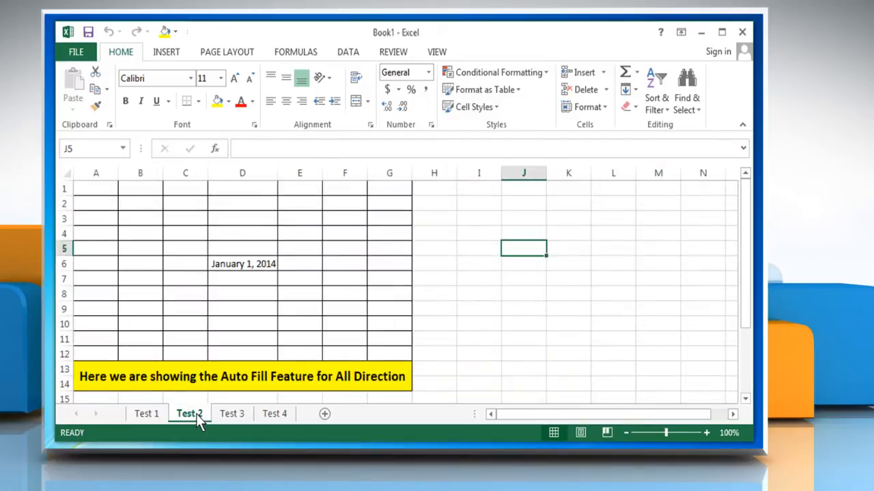
pyautogui.click(232, 414)
pyautogui.click(274, 413)
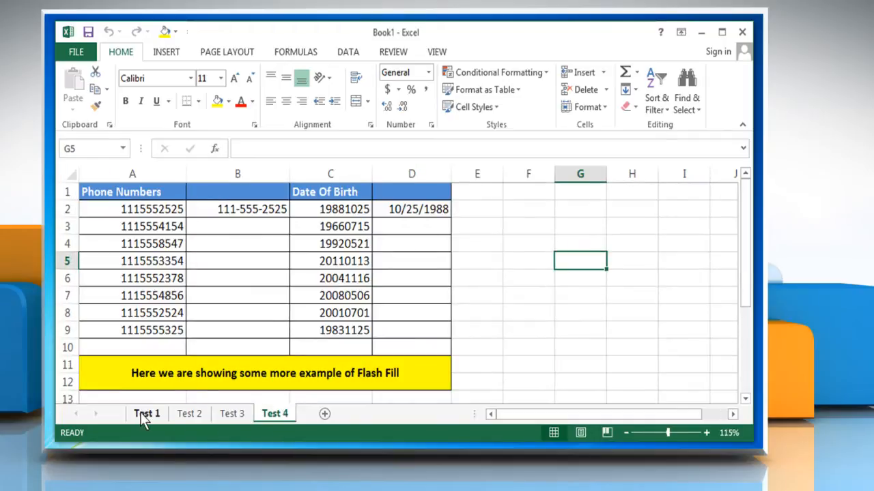
# Return to Test 1 and enter the start date 10/07/2011 in A2.
pyautogui.click(146, 413)
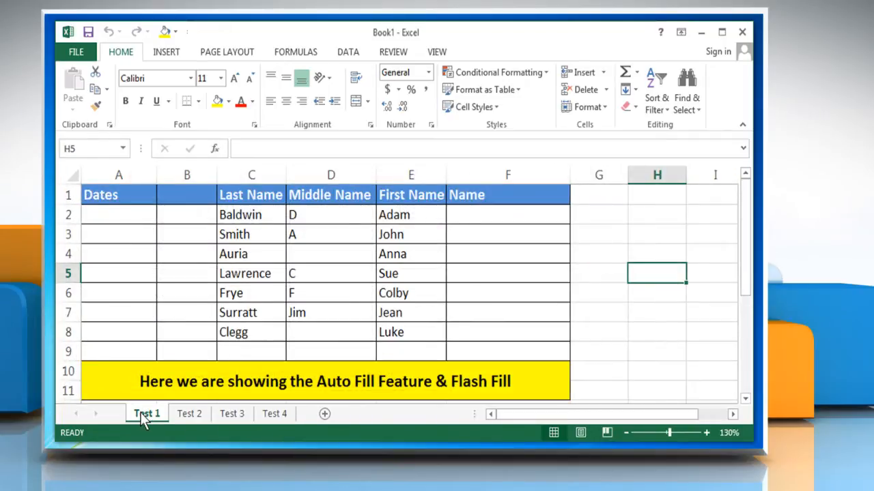
pyautogui.click(131, 218)
pyautogui.write('10/07/20')
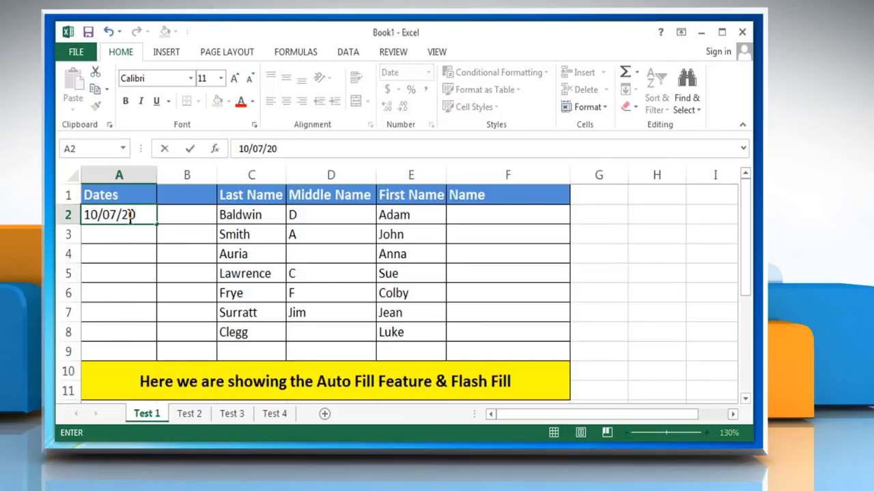
pyautogui.write('11')
pyautogui.press('Return')
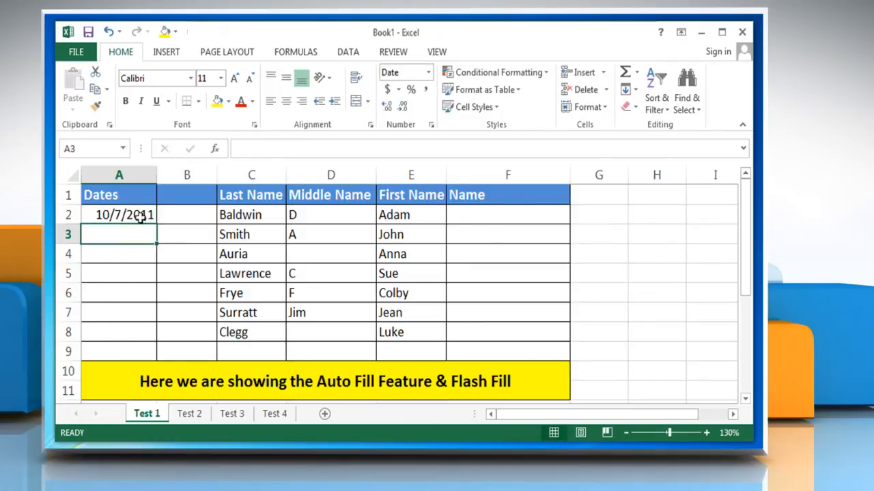
# Extend A2 down to A8 as a Fill Years series through 10/7/2017.
pyautogui.click(140, 215)
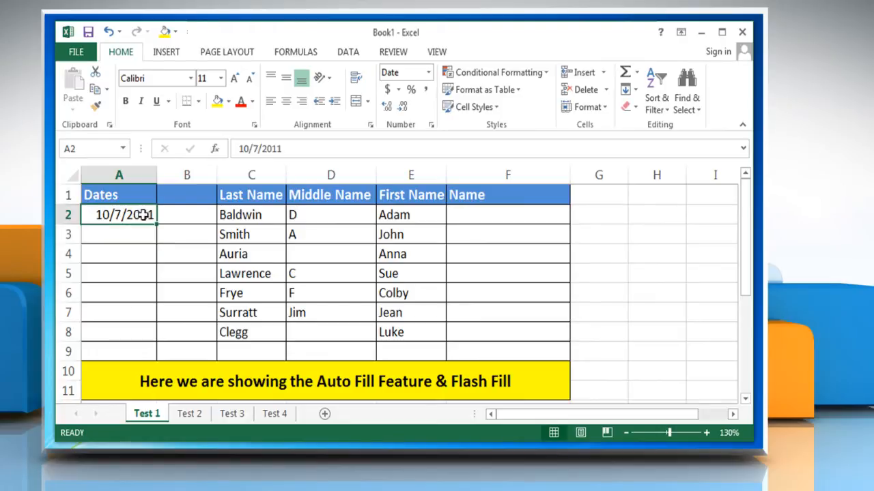
pyautogui.moveTo(156, 224); pyautogui.dragTo(156, 341)
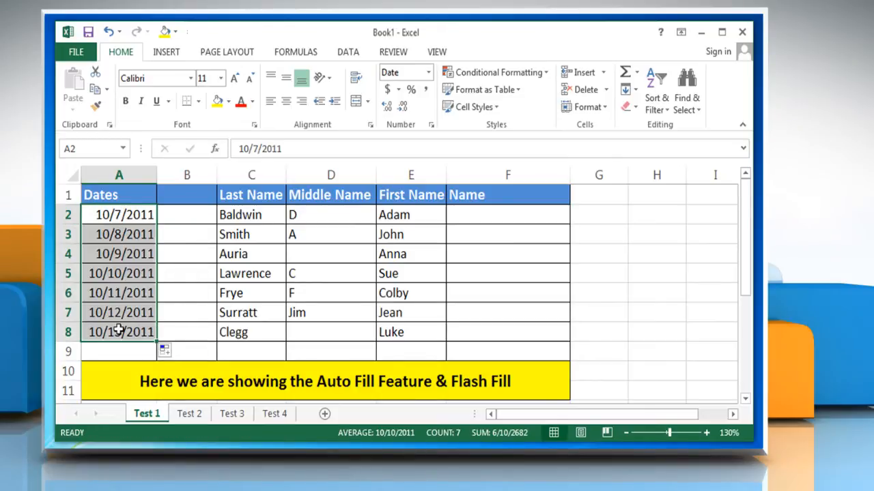
pyautogui.click(177, 353)
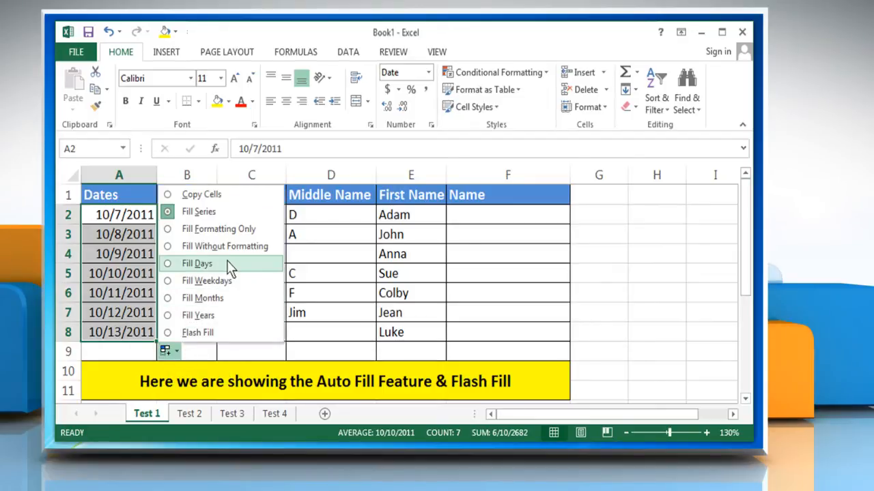
pyautogui.click(219, 313)
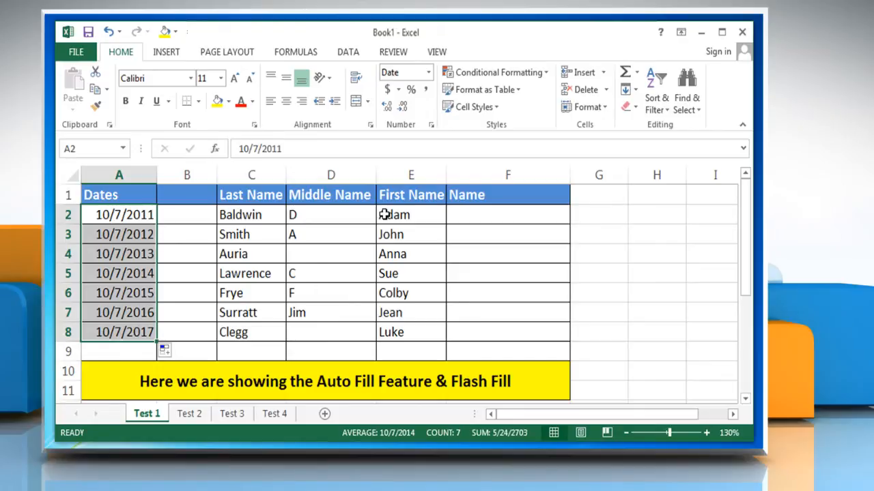
# Enter Adam Baldwin in F2, accept Flash Fill suggestions for the rest, then clear them again.
pyautogui.click(491, 215)
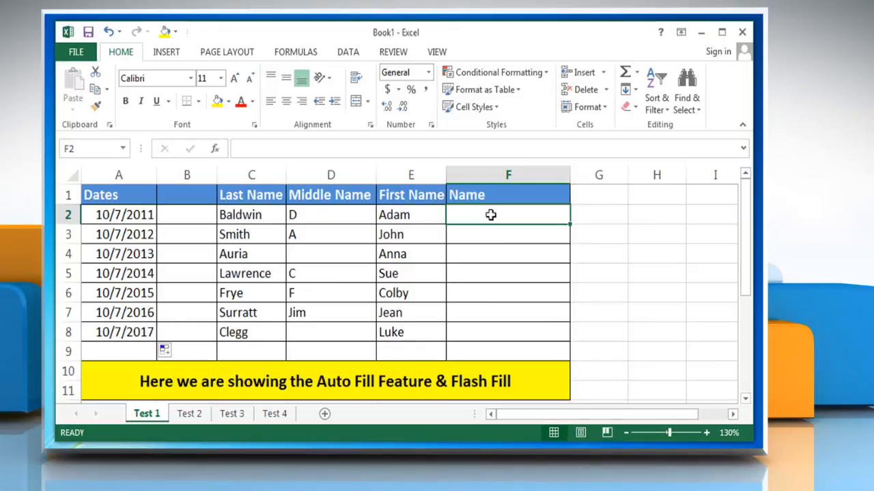
pyautogui.write('Adam B')
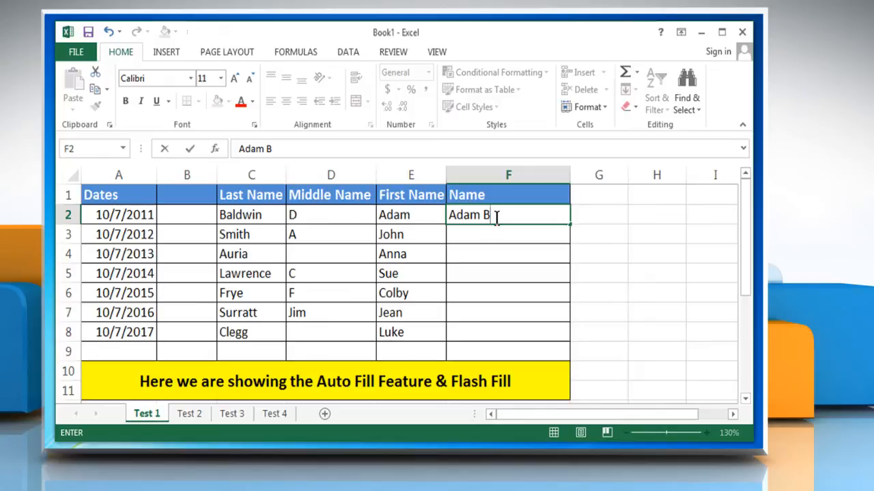
pyautogui.write('aldwin')
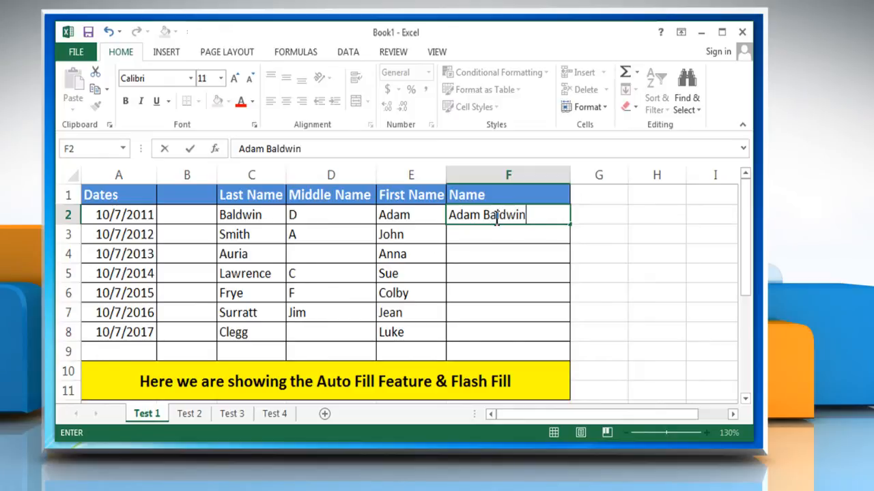
pyautogui.press('Return')
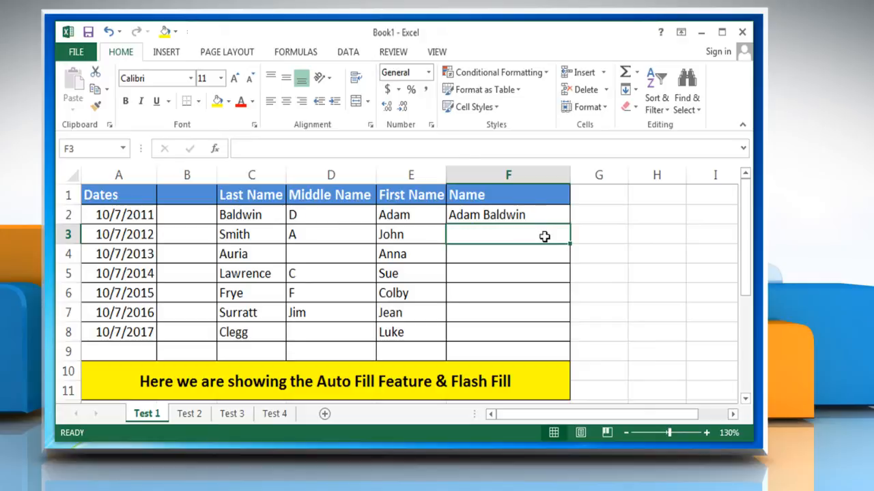
pyautogui.write('John Smith')
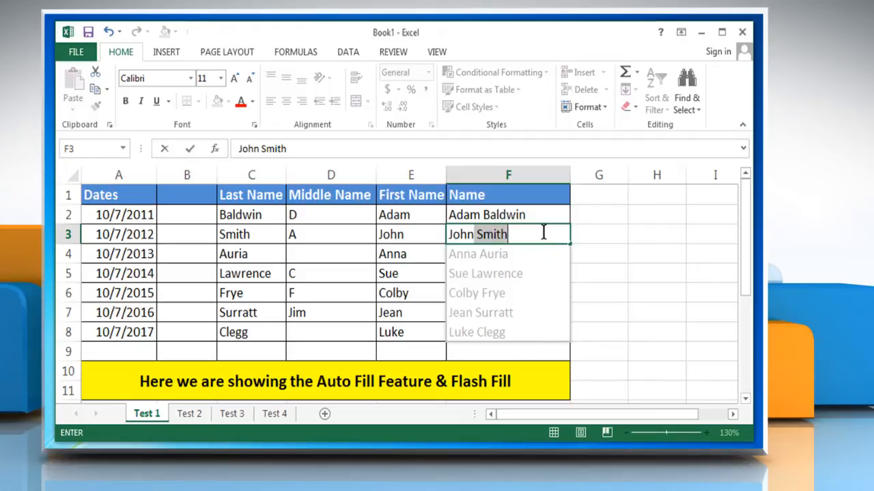
pyautogui.press('Return')
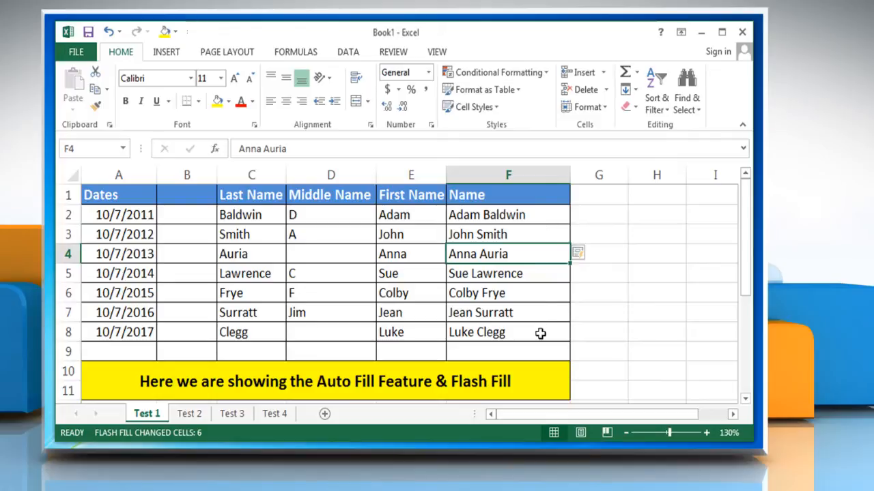
pyautogui.moveTo(528, 234); pyautogui.dragTo(533, 334)
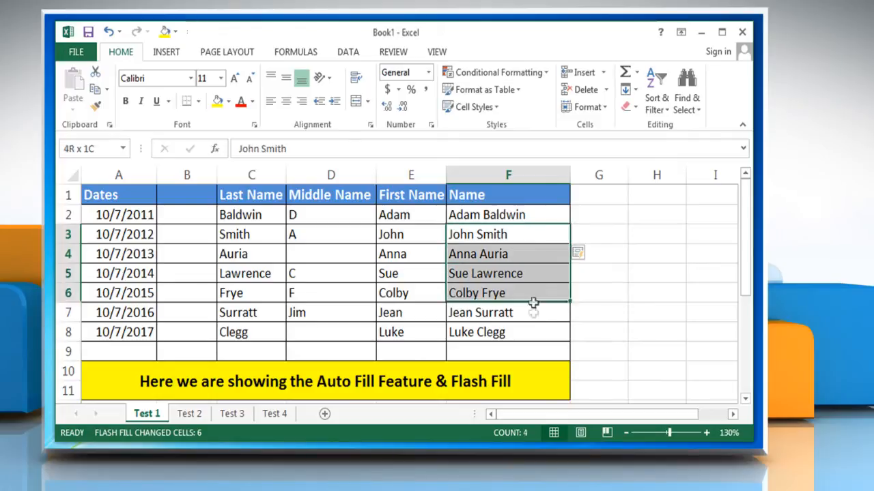
pyautogui.press('Delete')
# Drag Adam Baldwin down to row 8 and switch the copies to Flash Fill combined names.
pyautogui.click(525, 215)
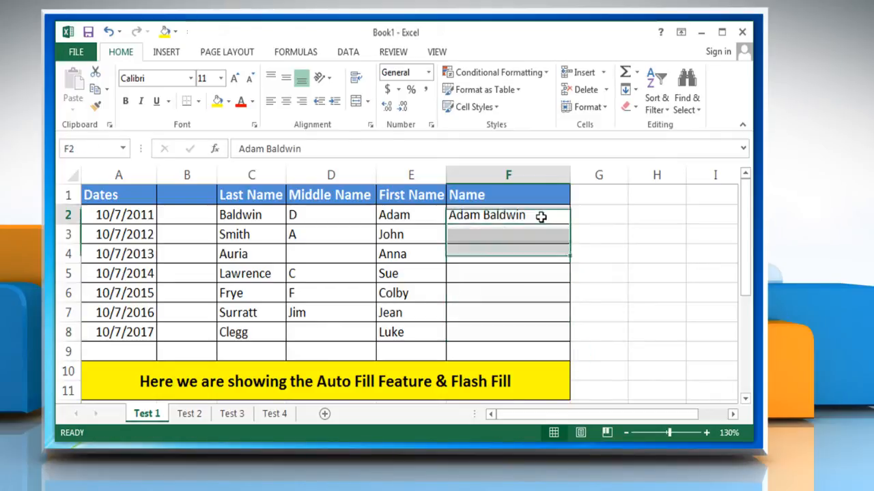
pyautogui.moveTo(569, 225); pyautogui.dragTo(567, 345)
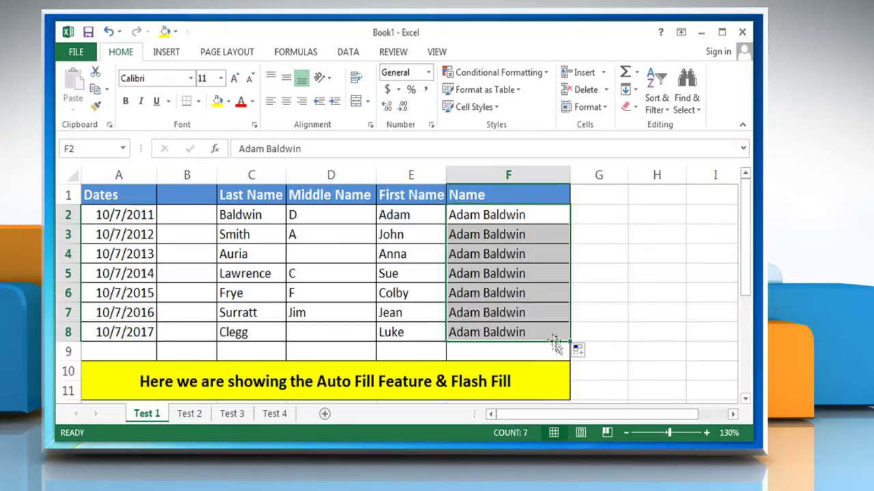
pyautogui.click(588, 353)
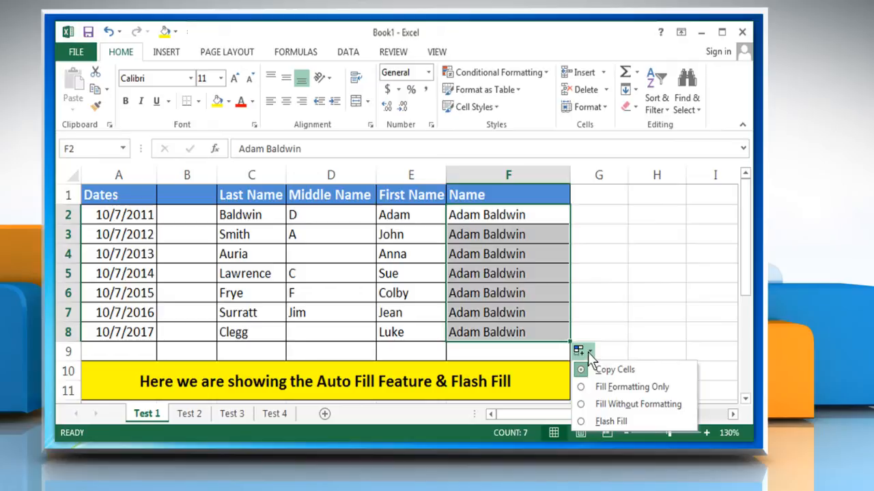
pyautogui.click(615, 420)
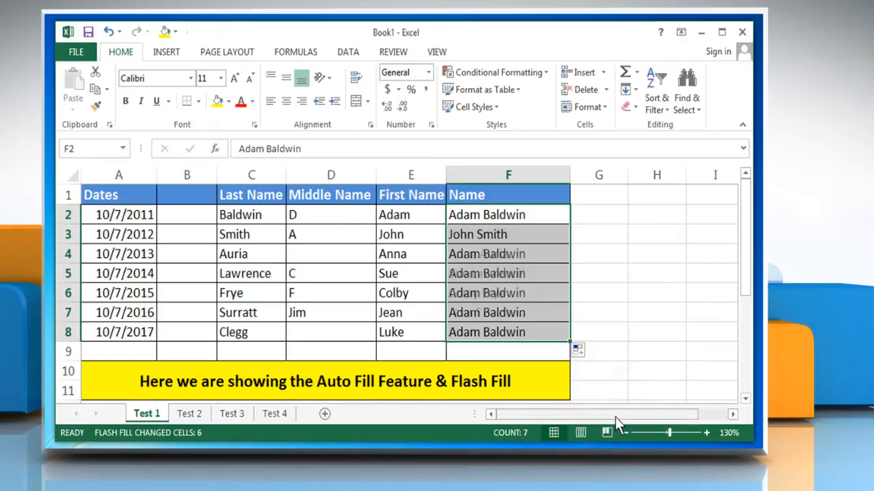
pyautogui.click(614, 270)
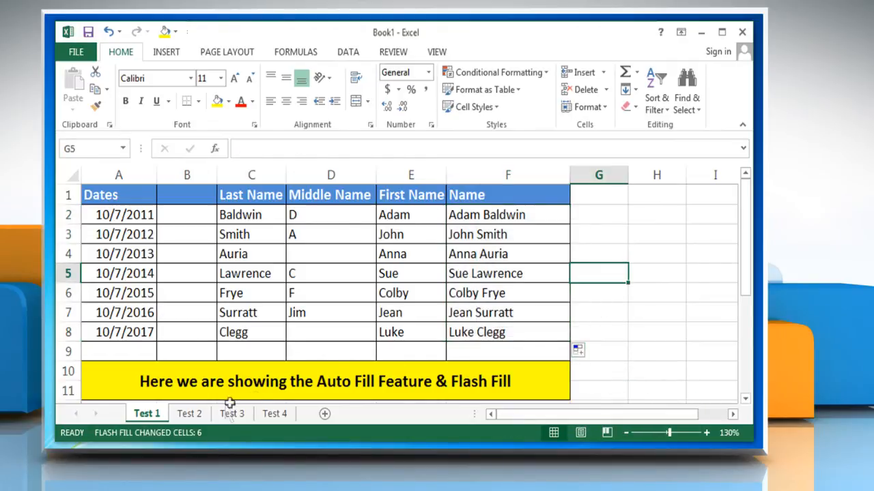
# On Test 2, fill row 6 leftward from January 1, 2014 as yearly dates back to 2011.
pyautogui.click(192, 416)
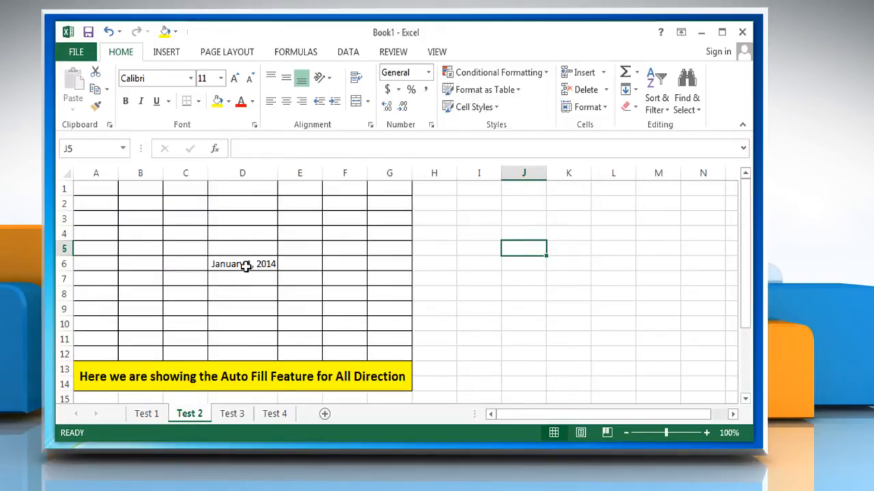
pyautogui.click(246, 265)
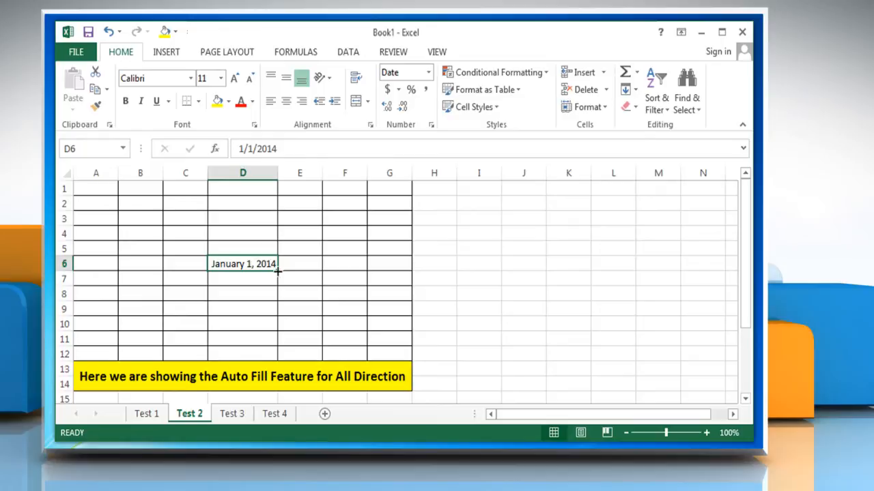
pyautogui.moveTo(279, 273); pyautogui.dragTo(272, 348)
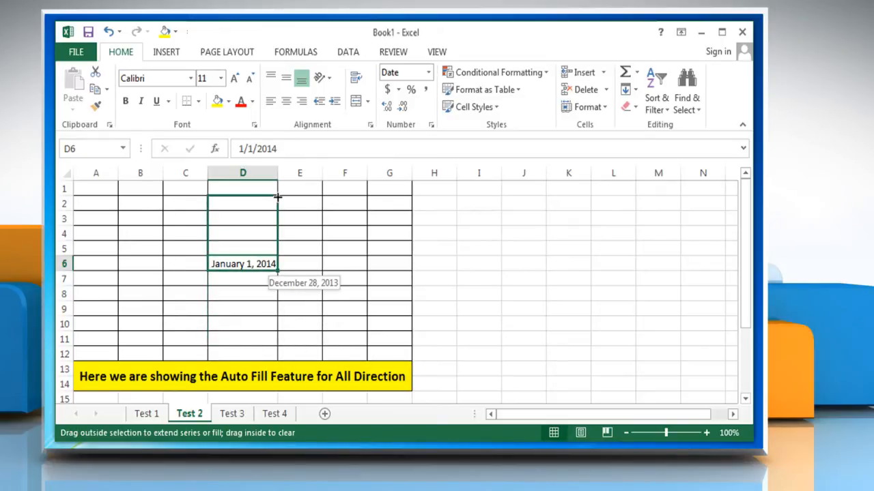
pyautogui.moveTo(272, 349)
pyautogui.mouseDown()
pyautogui.moveTo(348, 273)
pyautogui.moveTo(89, 273)
pyautogui.mouseUp()
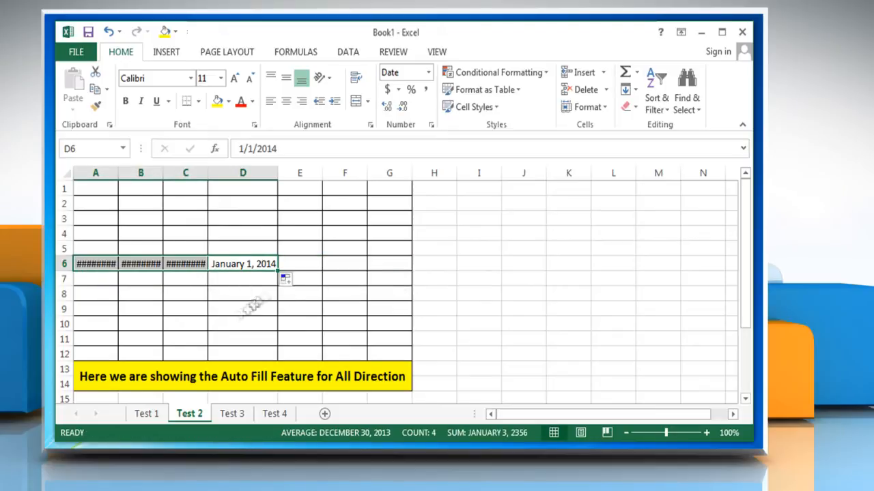
pyautogui.click(286, 280)
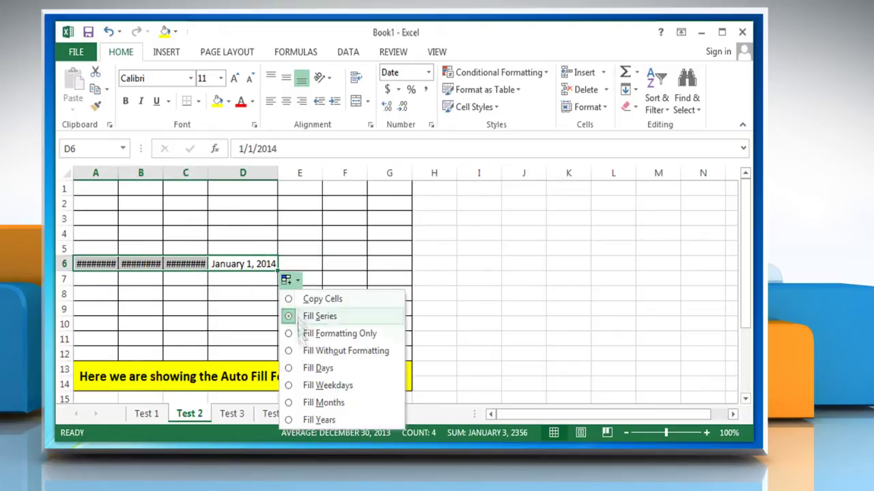
pyautogui.click(313, 420)
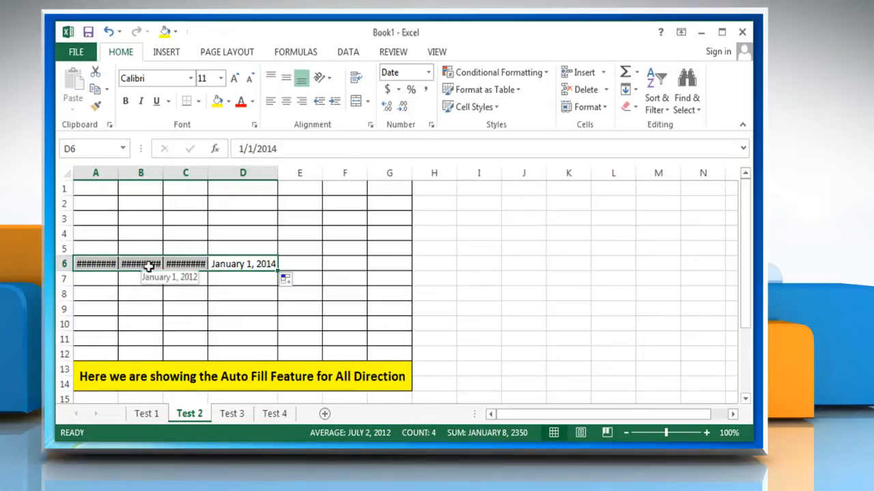
# AutoFit columns A, B and C so the full dates show.
pyautogui.doubleClick(116, 172)
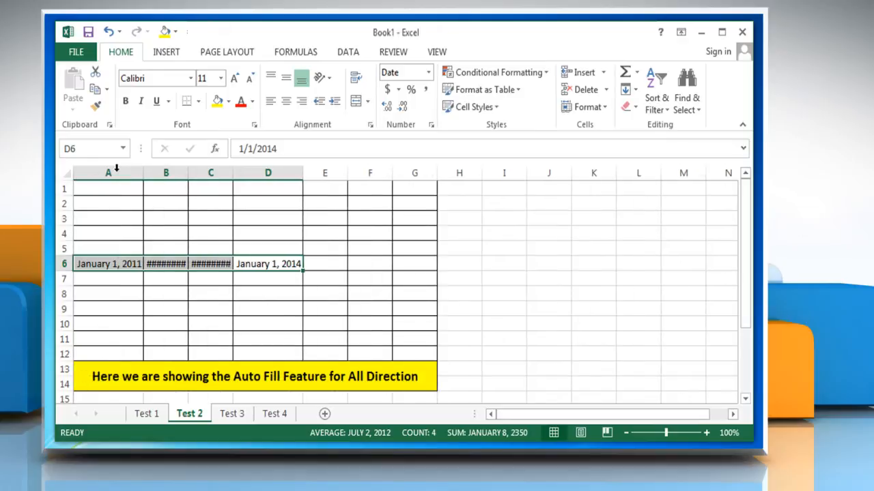
pyautogui.doubleClick(189, 175)
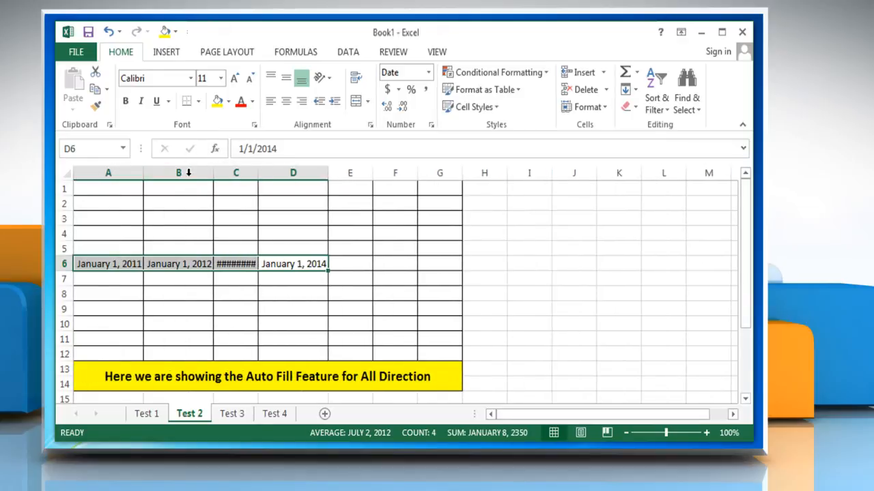
pyautogui.doubleClick(257, 172)
pyautogui.click(108, 293)
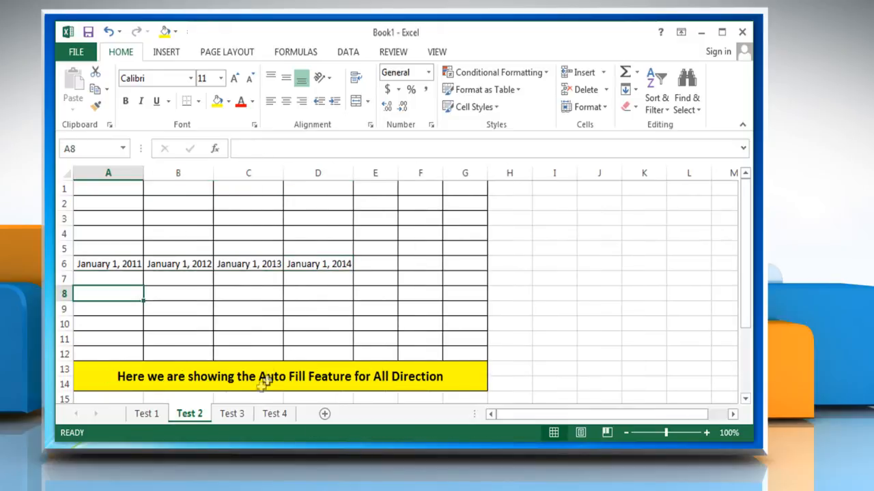
# On Test 3, copy the 1 in A2 down the Numbers column, then clear the copies.
pyautogui.click(232, 414)
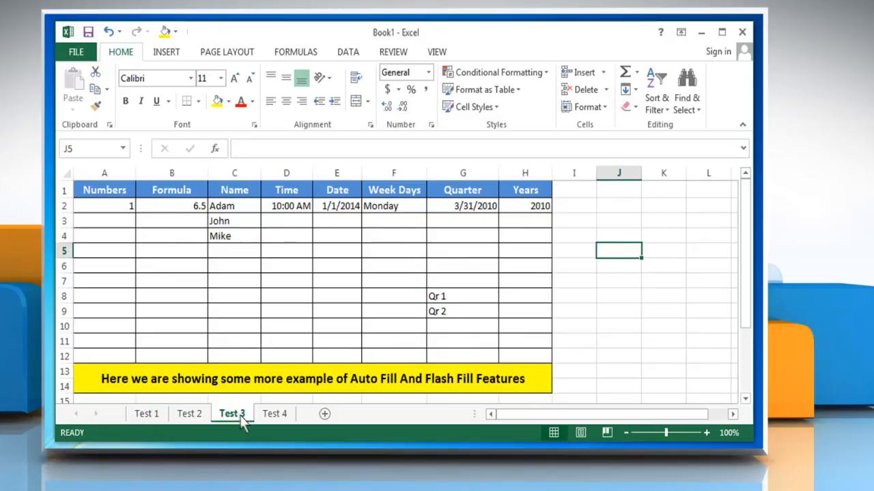
pyautogui.click(107, 208)
pyautogui.moveTo(135, 213); pyautogui.dragTo(133, 341)
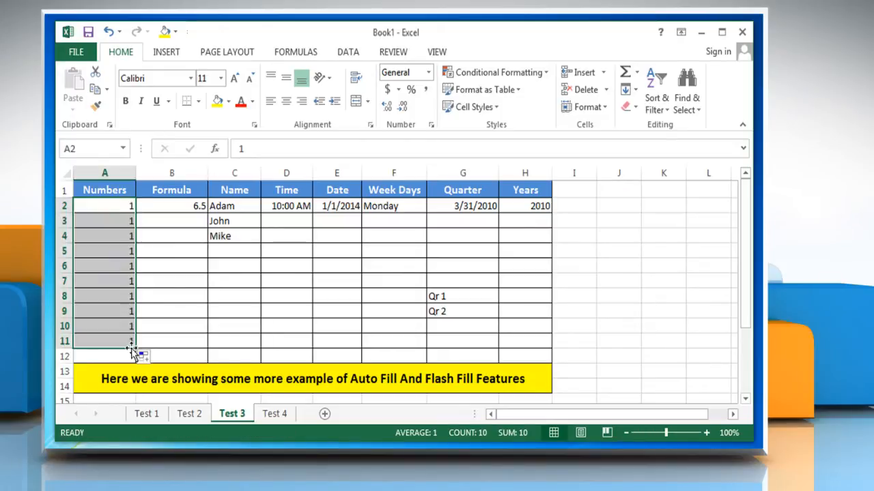
pyautogui.moveTo(109, 221); pyautogui.dragTo(109, 342)
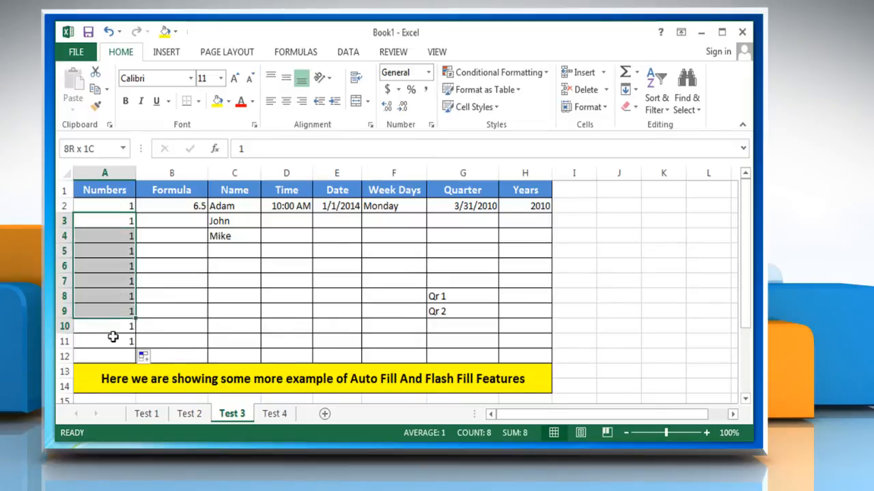
pyautogui.press('Delete')
# Seed A3 with 2, fill a 1 to 10 series from 1 and 2, then clear it.
pyautogui.click(111, 219)
pyautogui.write('2')
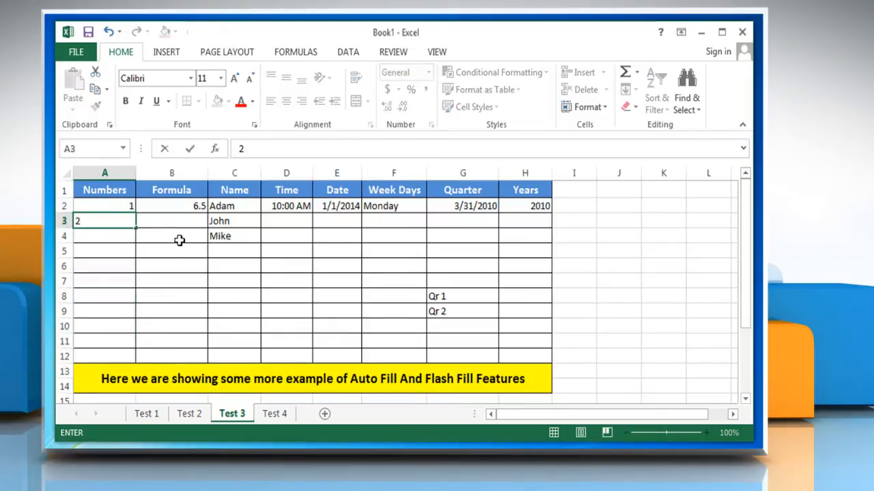
pyautogui.press('Return')
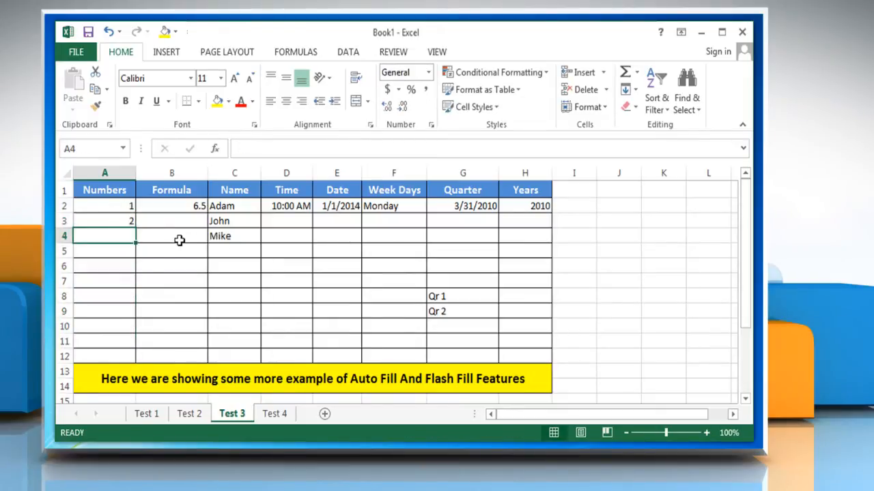
pyautogui.moveTo(109, 206)
pyautogui.mouseDown()
pyautogui.moveTo(135, 231)
pyautogui.moveTo(131, 351)
pyautogui.mouseUp()
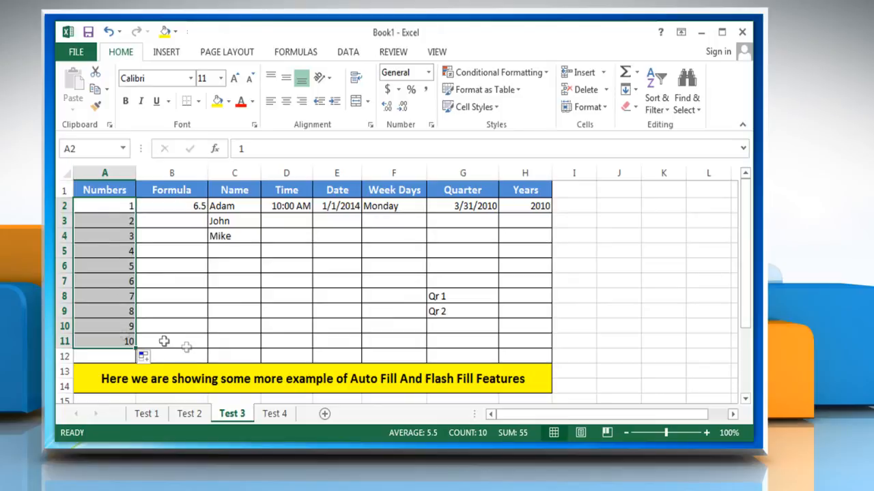
pyautogui.moveTo(113, 221); pyautogui.dragTo(119, 345)
pyautogui.press('Delete')
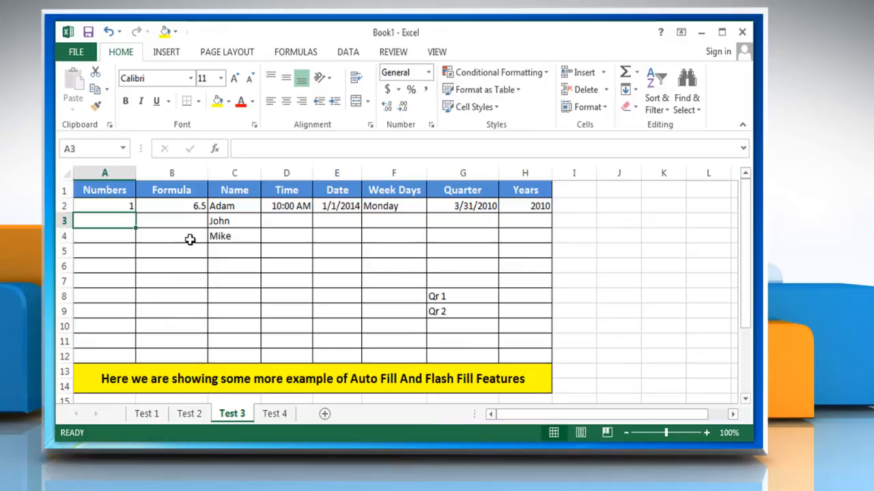
pyautogui.write('3')
# Seed 3 and 5 below the 1, fill the odd-number series down, then clear it.
pyautogui.press('Return')
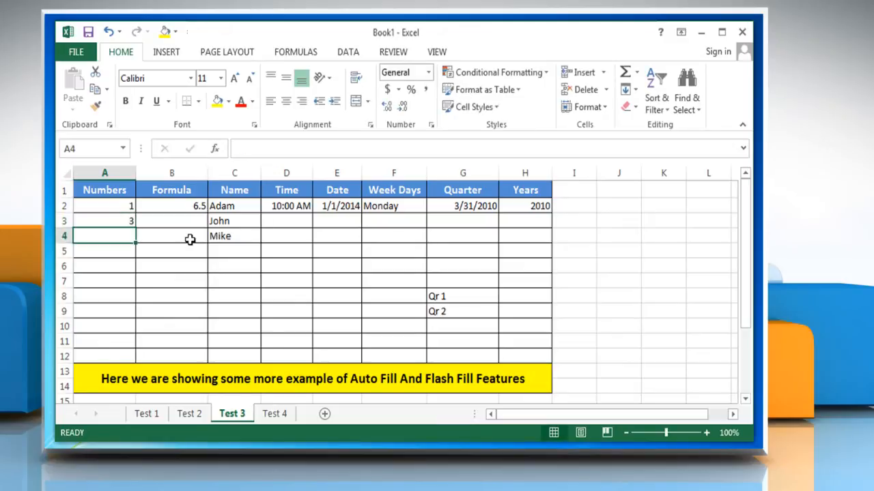
pyautogui.write('5')
pyautogui.press('Return')
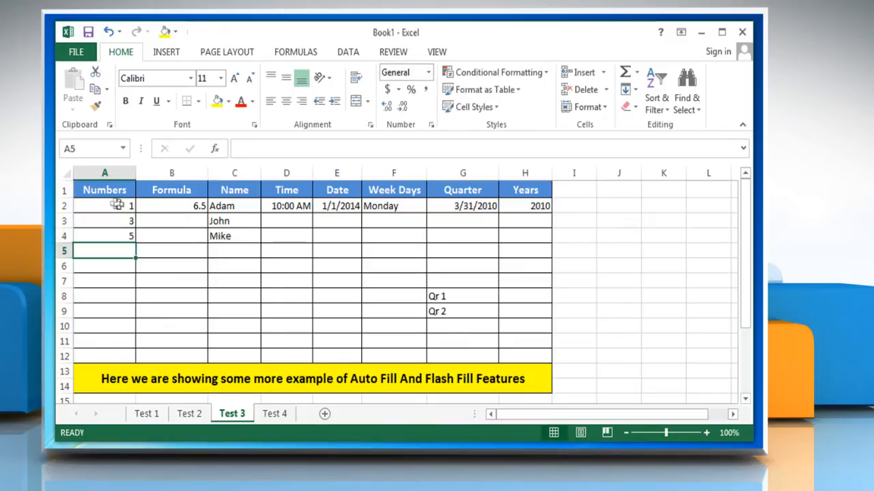
pyautogui.moveTo(114, 204)
pyautogui.mouseDown()
pyautogui.moveTo(109, 236)
pyautogui.moveTo(129, 343)
pyautogui.mouseUp()
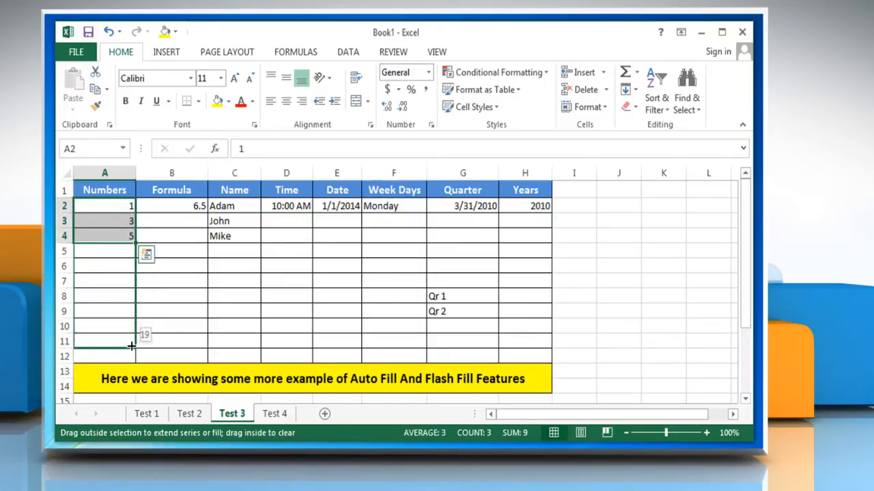
pyautogui.moveTo(130, 222); pyautogui.dragTo(121, 340)
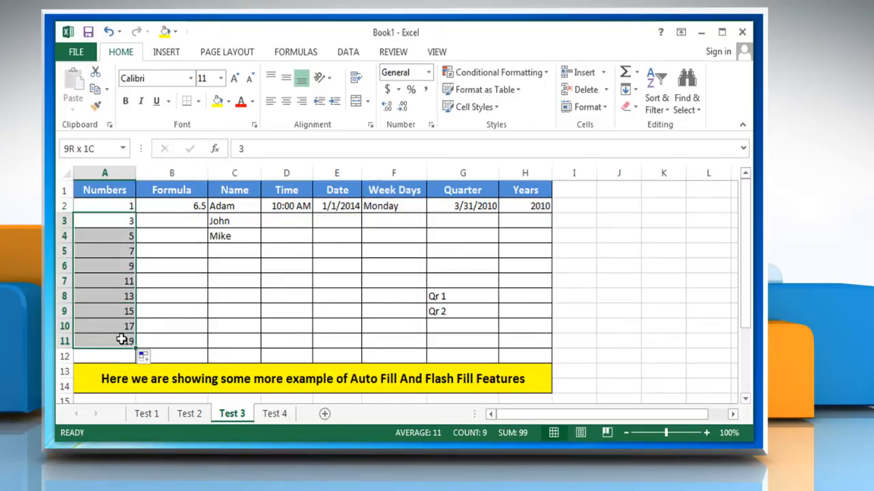
pyautogui.press('Delete')
# Copy the single 1 down to row 11 and convert it to a 1 to 10 Fill Series.
pyautogui.click(109, 205)
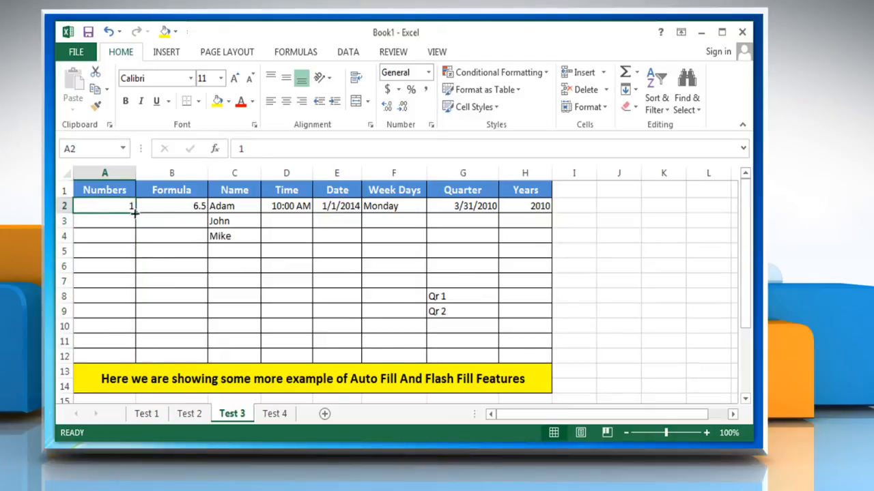
pyautogui.moveTo(135, 213); pyautogui.dragTo(135, 343)
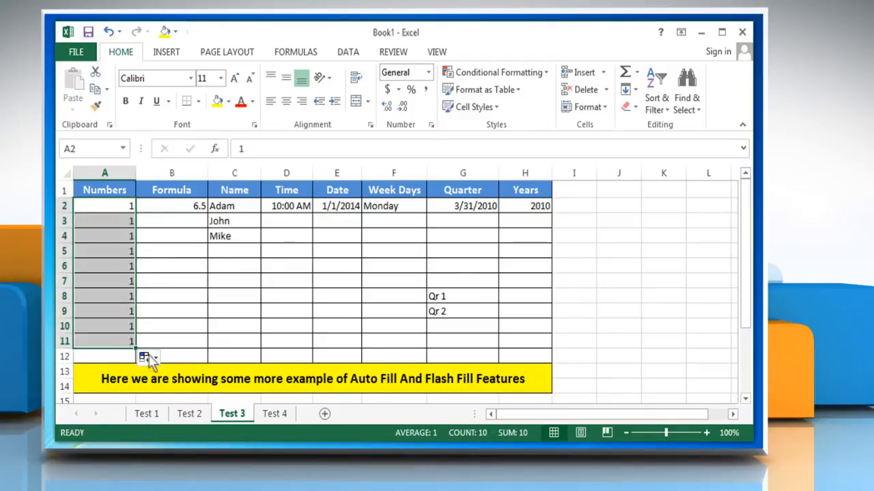
pyautogui.click(145, 357)
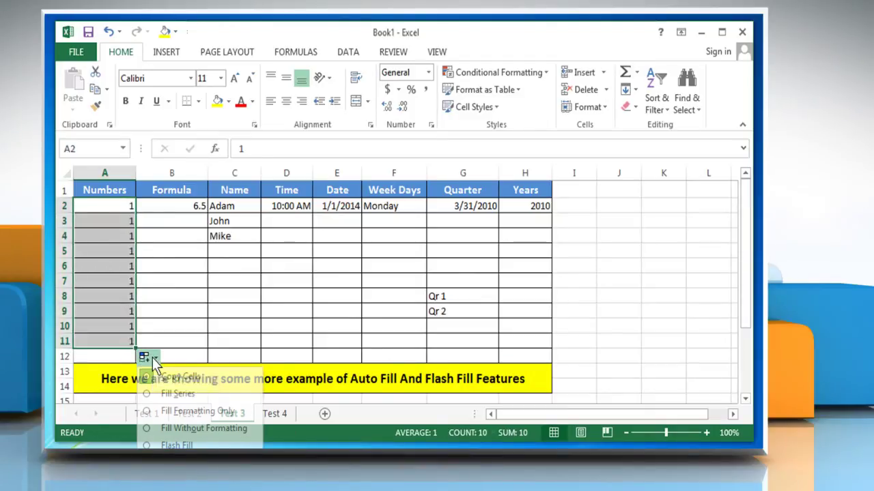
pyautogui.click(178, 394)
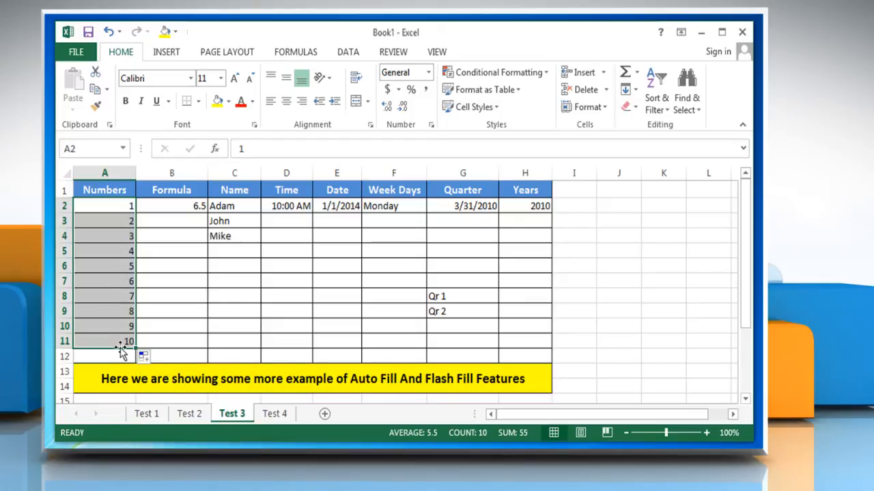
# Extend the B2 formula to row 11 and select the names Adam, John, Mike for filling.
pyautogui.click(177, 206)
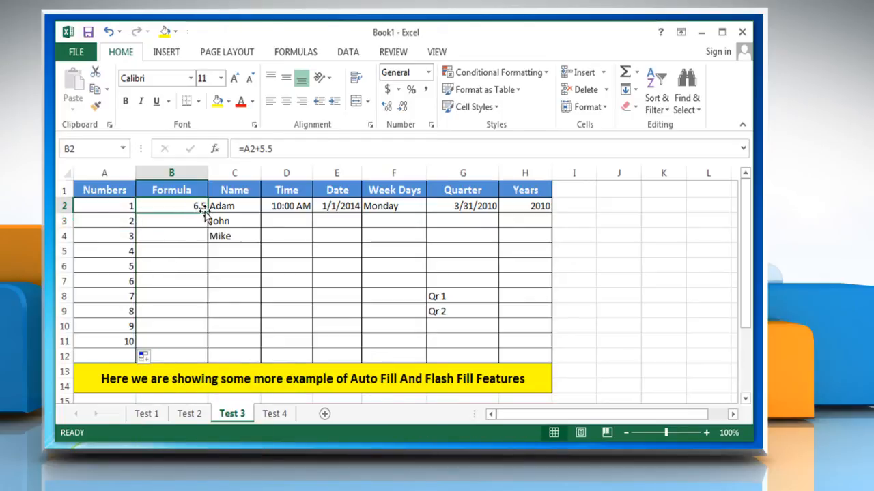
pyautogui.moveTo(207, 213); pyautogui.dragTo(207, 347)
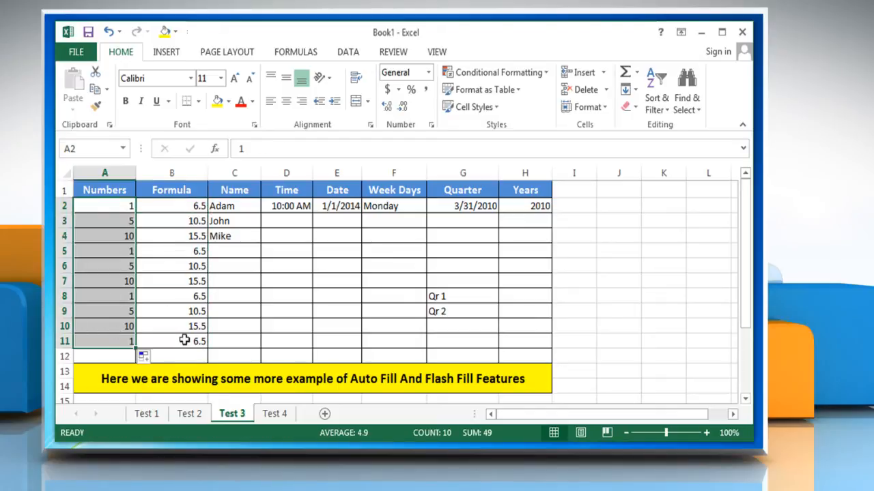
pyautogui.moveTo(235, 205); pyautogui.dragTo(260, 348)
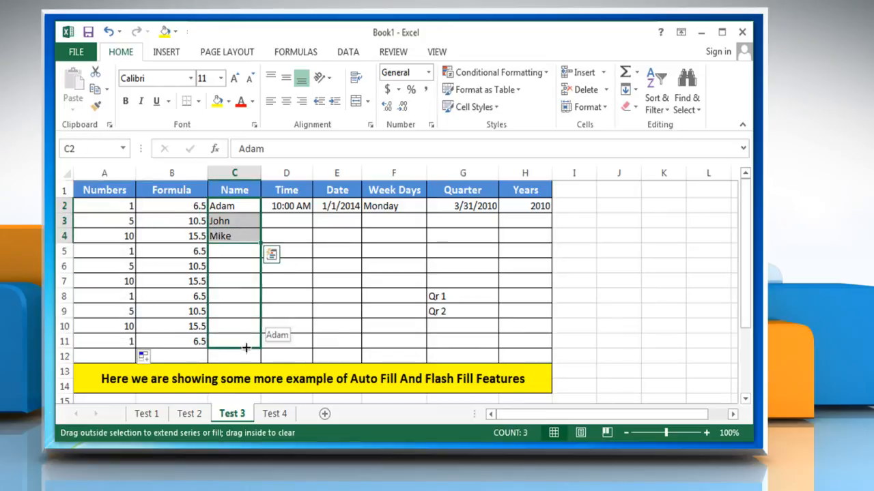
# Fill hourly times down from 10:00 AM in D2, then clear them.
pyautogui.click(291, 206)
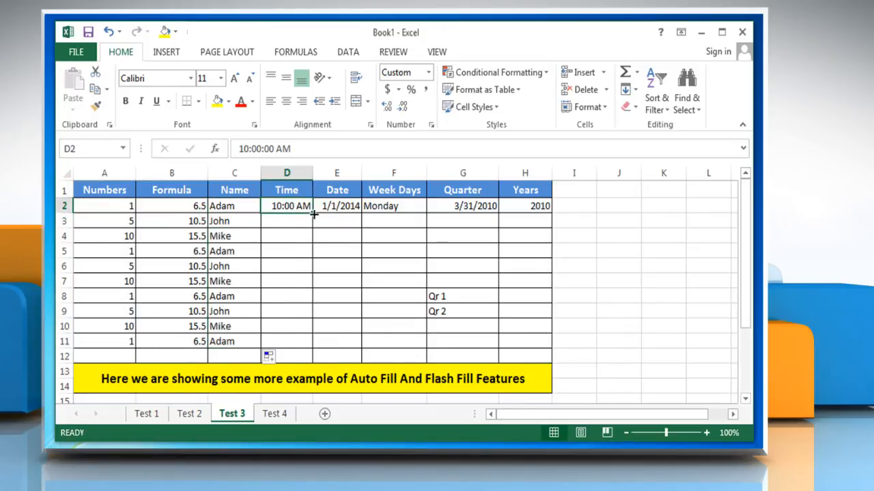
pyautogui.moveTo(313, 213); pyautogui.dragTo(312, 258)
pyautogui.moveTo(299, 343); pyautogui.dragTo(299, 345)
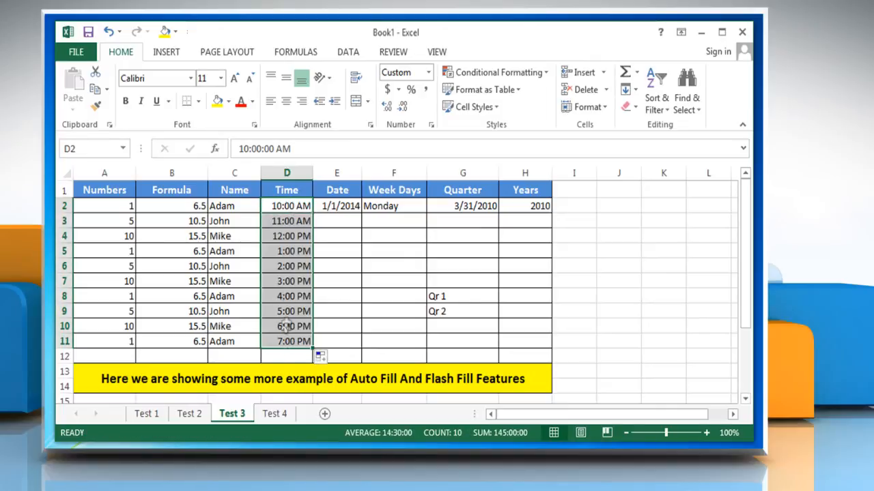
pyautogui.moveTo(286, 221); pyautogui.dragTo(295, 342)
pyautogui.press('Delete')
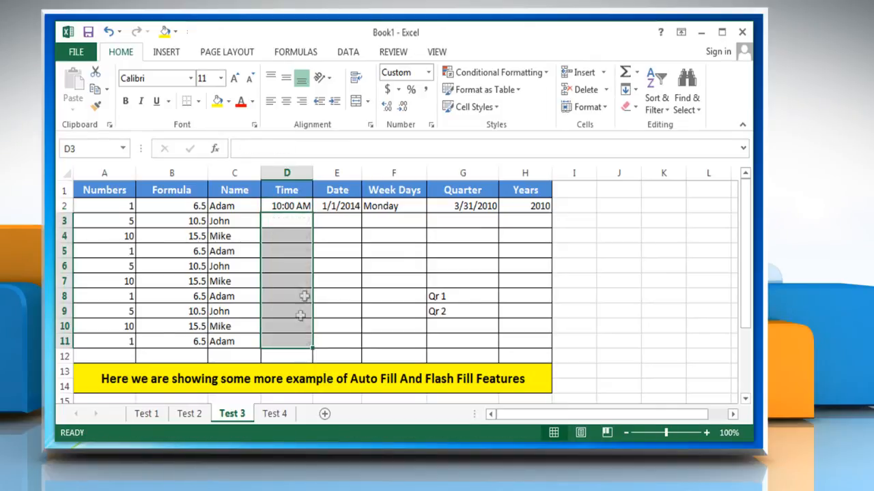
# Enter 10:30 AM in D3 and fill half-hour steps from D2:D3 down to D11.
pyautogui.click(290, 221)
pyautogui.write('10:30 AM')
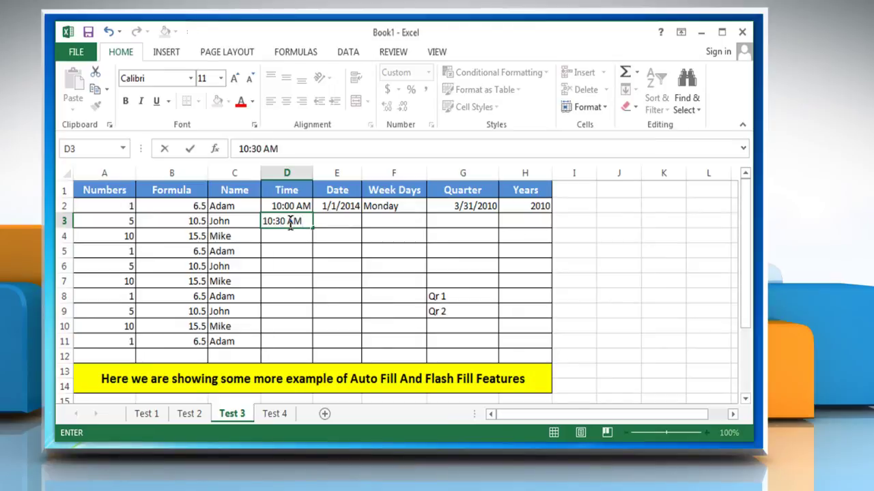
pyautogui.press('Return')
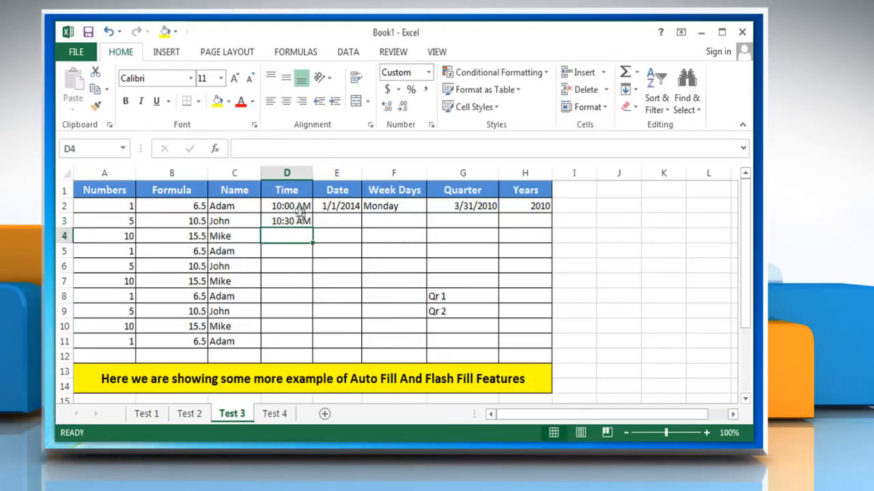
pyautogui.moveTo(290, 206); pyautogui.dragTo(313, 347)
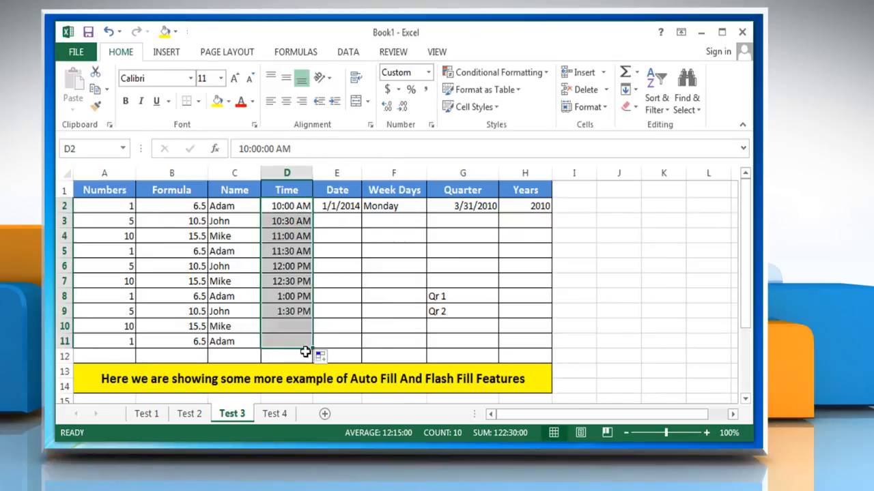
# Fill the Date column from 1/1/2014 to E11 as yearly dates through 1/1/2023.
pyautogui.click(343, 206)
pyautogui.moveTo(362, 213); pyautogui.dragTo(362, 346)
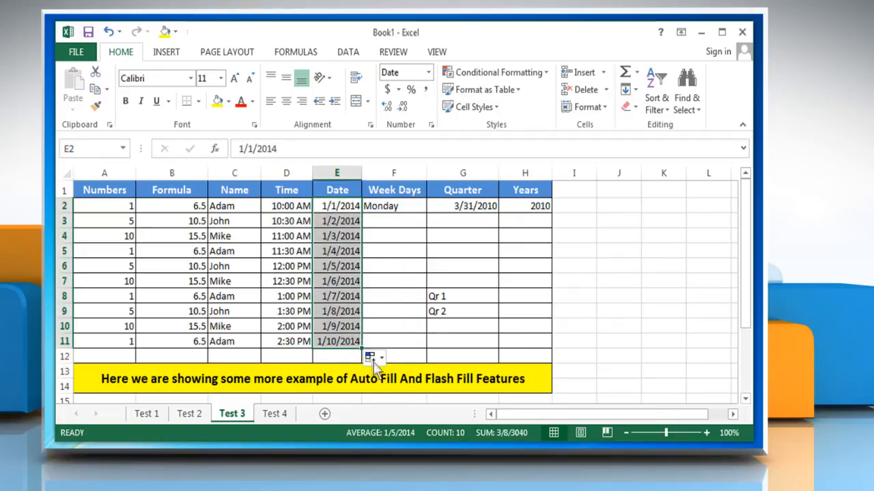
pyautogui.click(381, 357)
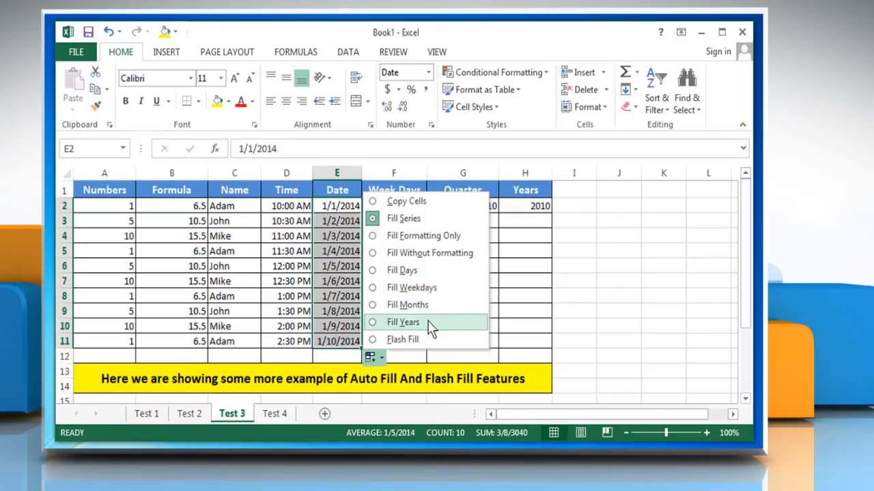
pyautogui.click(402, 322)
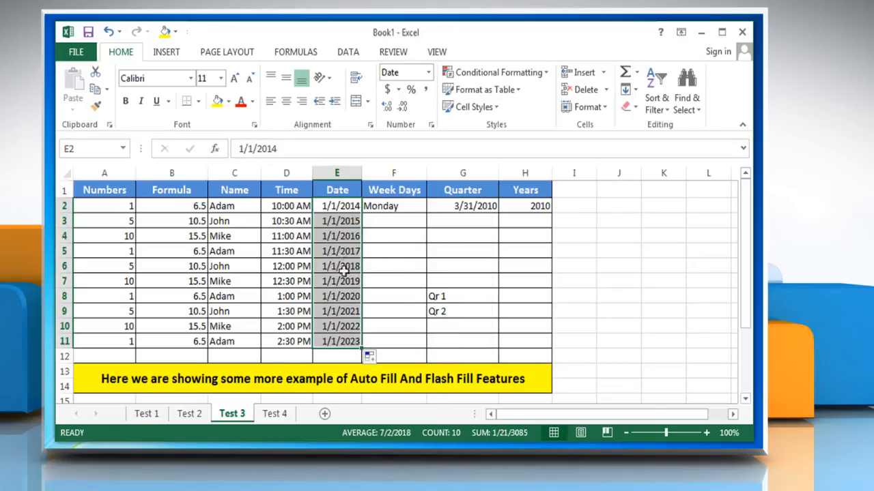
# Fill Week Days down from Monday using Fill Weekdays, Monday to Friday only.
pyautogui.click(404, 208)
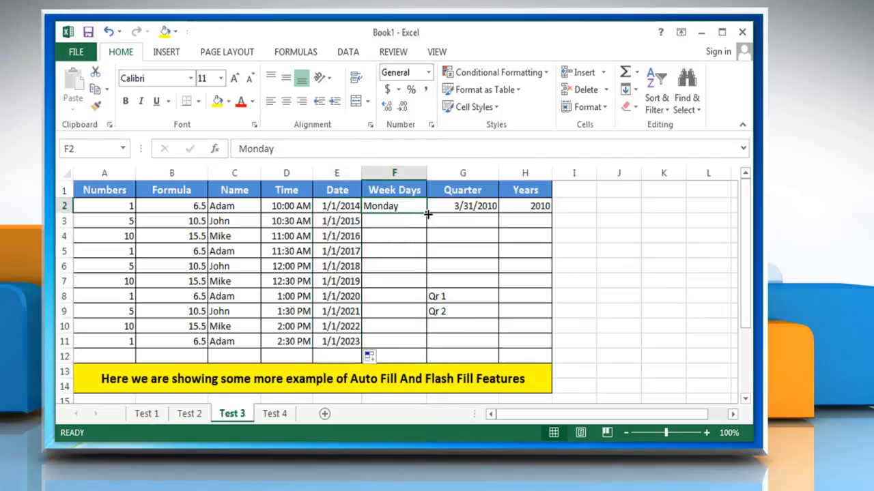
pyautogui.moveTo(428, 216); pyautogui.dragTo(426, 344)
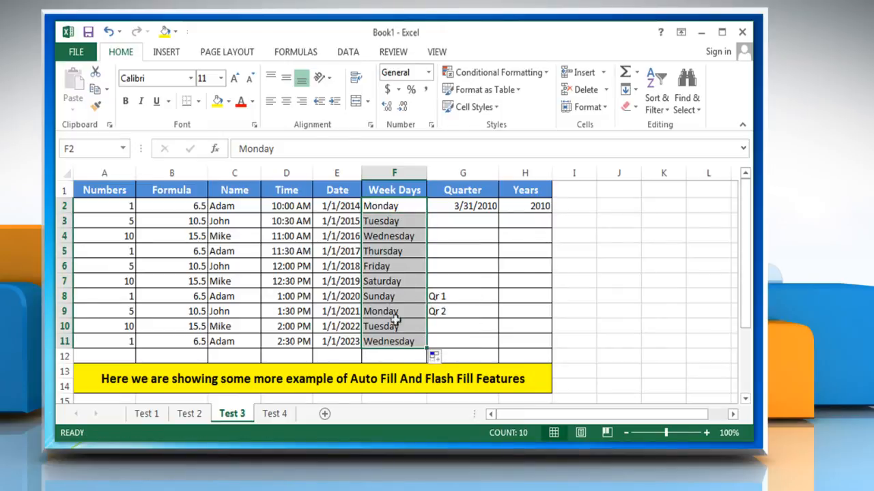
pyautogui.click(444, 358)
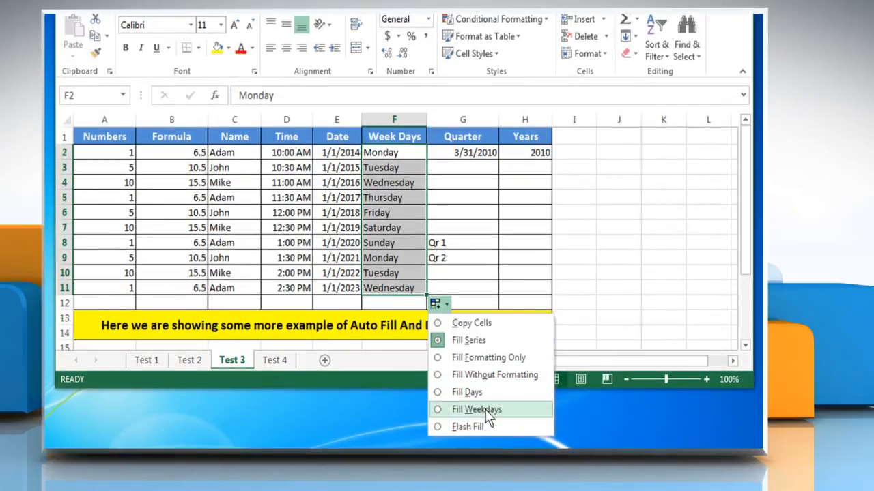
pyautogui.click(476, 409)
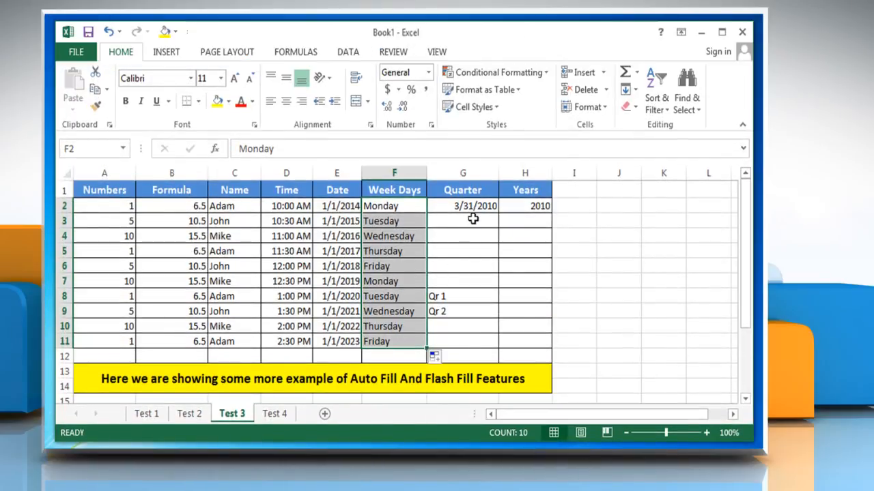
# Enter 6/30/2010 in G3 and extend quarterly dates from G2:G3 down to row 7.
pyautogui.click(470, 219)
pyautogui.write('6/30/2010')
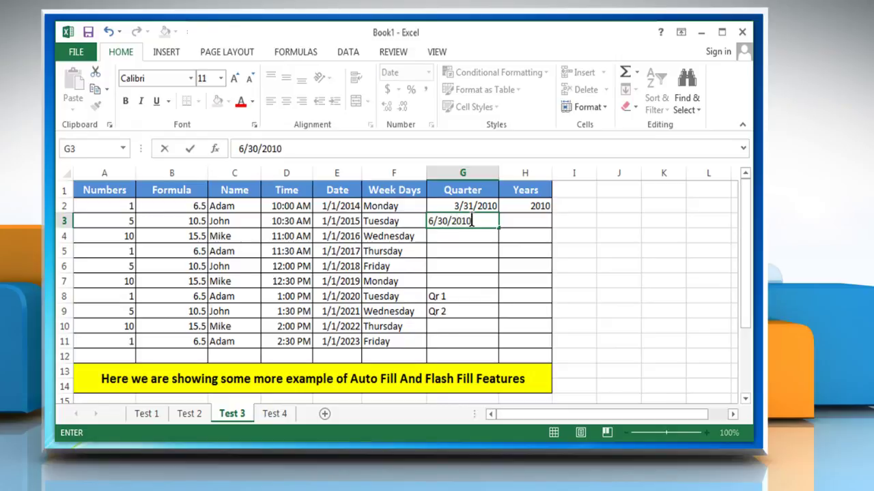
pyautogui.press('Return')
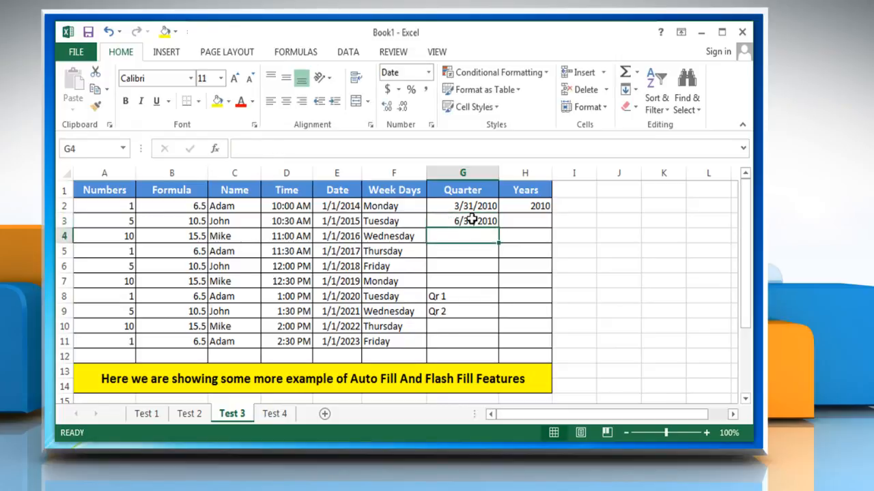
pyautogui.moveTo(478, 206)
pyautogui.mouseDown()
pyautogui.moveTo(498, 281)
pyautogui.moveTo(463, 311)
pyautogui.moveTo(499, 345)
pyautogui.mouseUp()
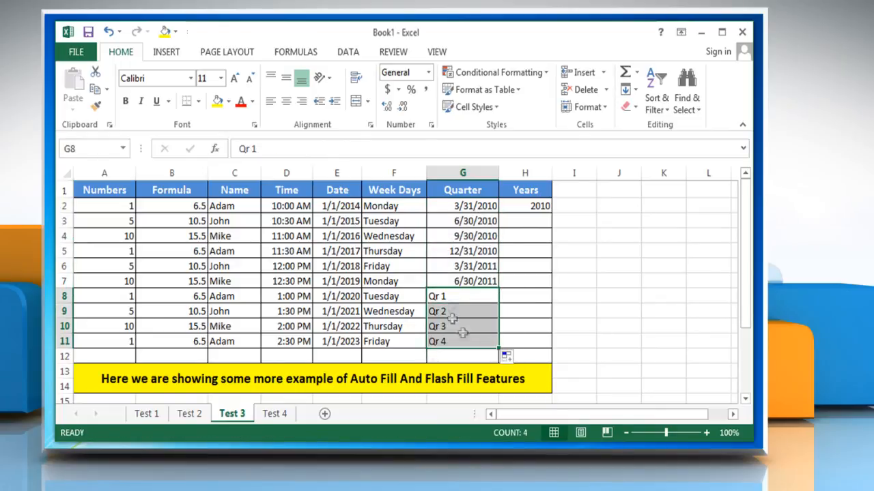
# Fill the Years column from 2010 as a series running 2010 through 2019.
pyautogui.click(532, 206)
pyautogui.moveTo(551, 213); pyautogui.dragTo(549, 345)
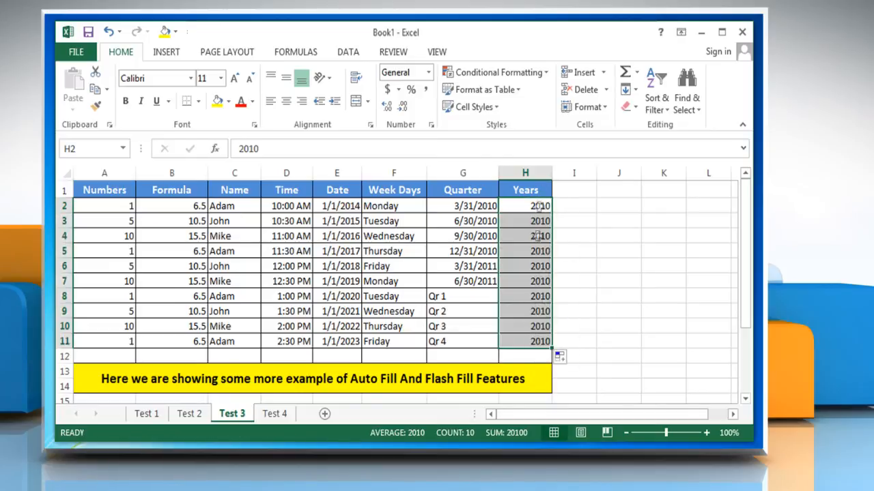
pyautogui.click(572, 359)
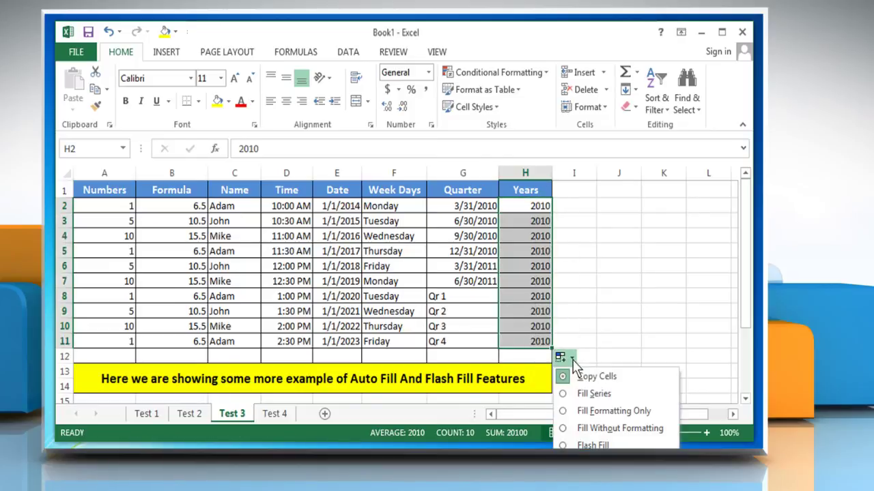
pyautogui.click(593, 394)
pyautogui.click(573, 191)
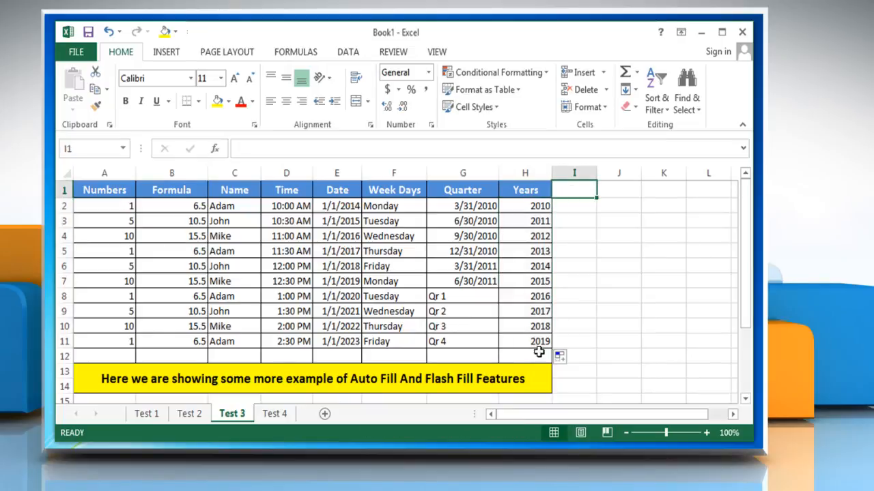
pyautogui.click(277, 414)
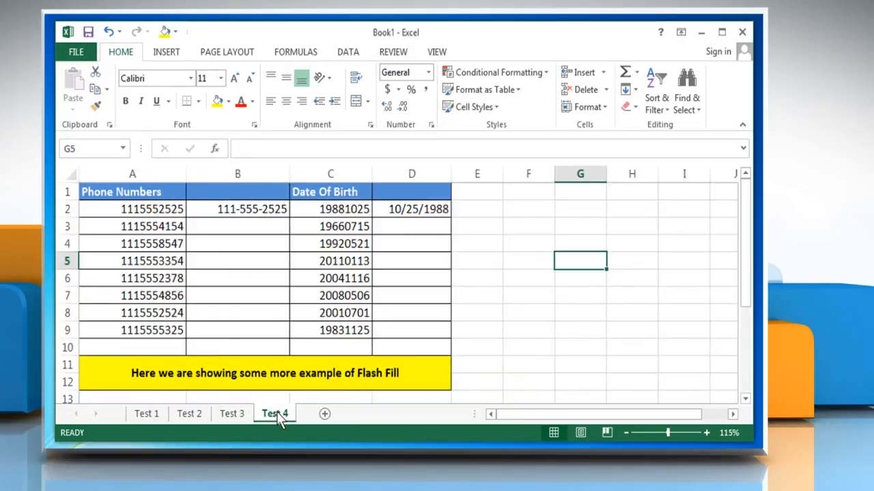
pyautogui.click(262, 211)
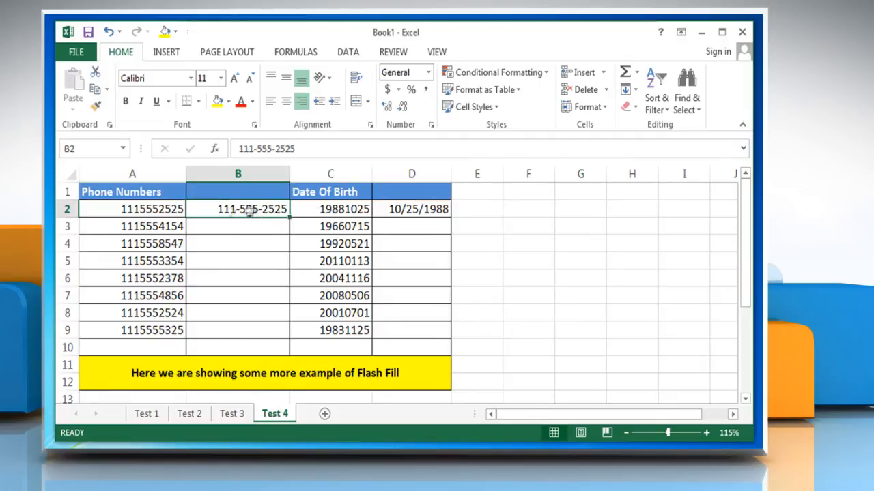
pyautogui.click(228, 230)
pyautogui.write('1')
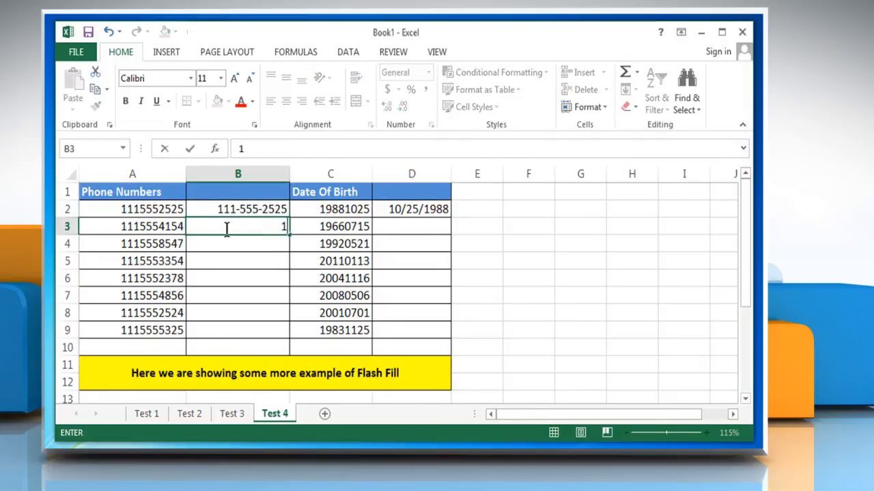
pyautogui.write('-555')
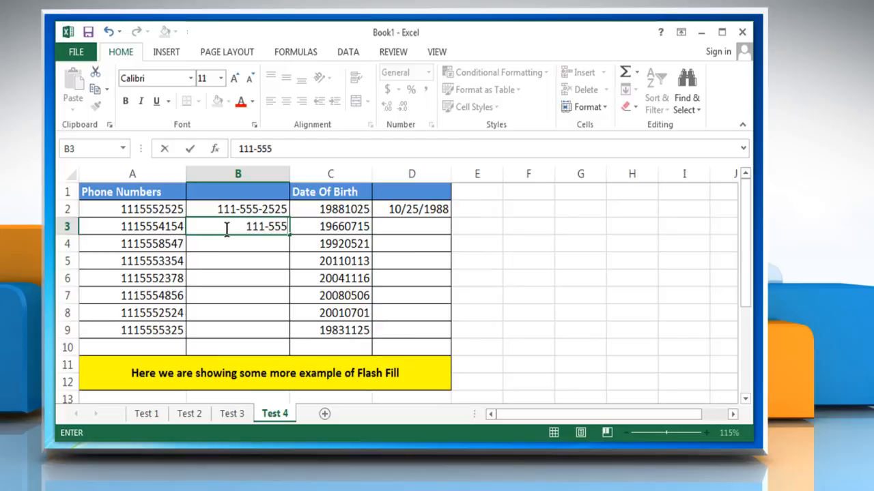
pyautogui.write('-4154')
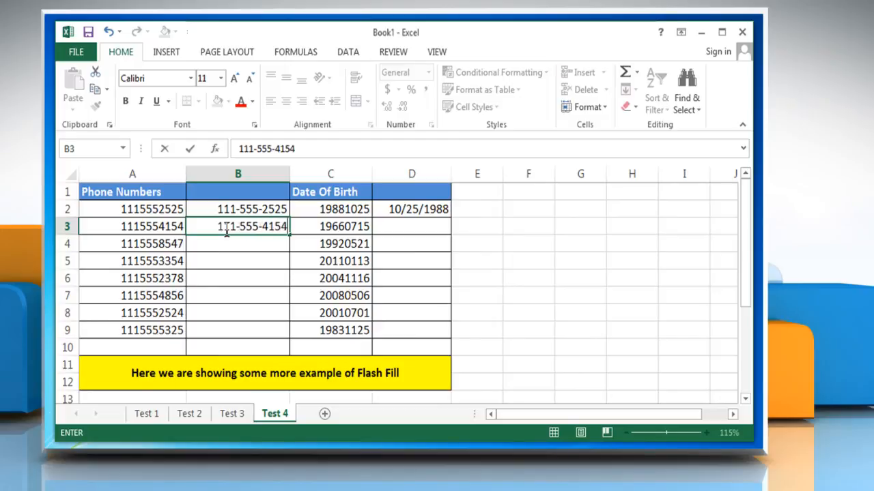
pyautogui.press('Return')
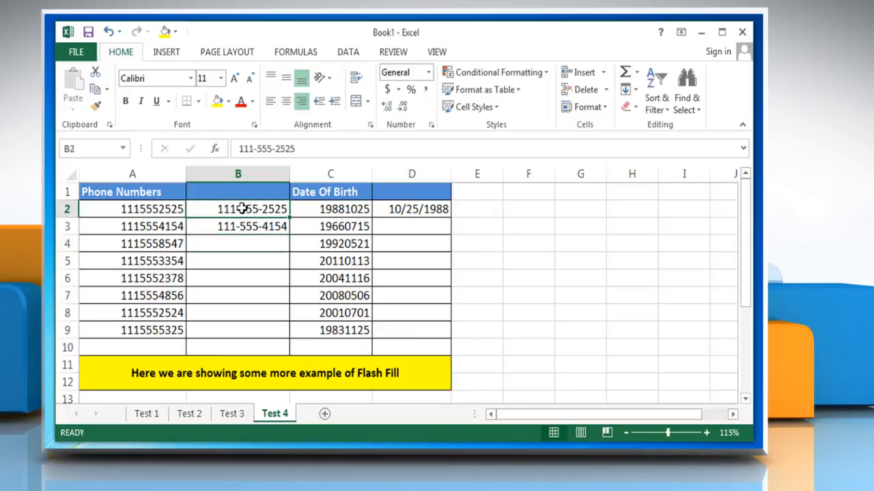
# Fill B2:B3 down to B9 and apply Flash Fill to dash-format every phone number.
pyautogui.moveTo(239, 209); pyautogui.dragTo(239, 227)
pyautogui.moveTo(290, 235); pyautogui.dragTo(290, 338)
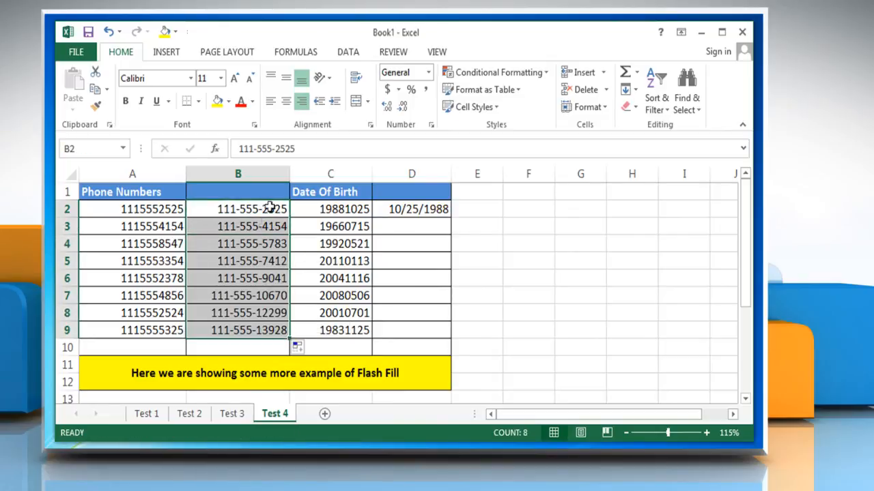
pyautogui.click(299, 347)
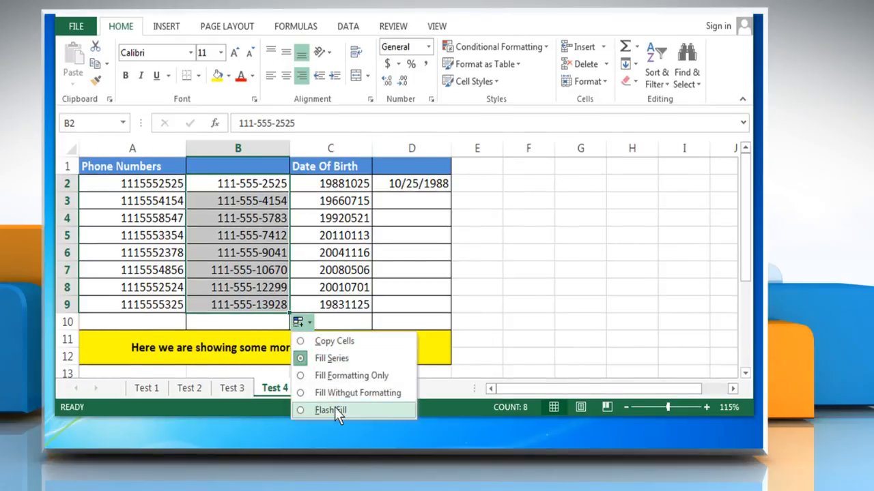
pyautogui.click(330, 410)
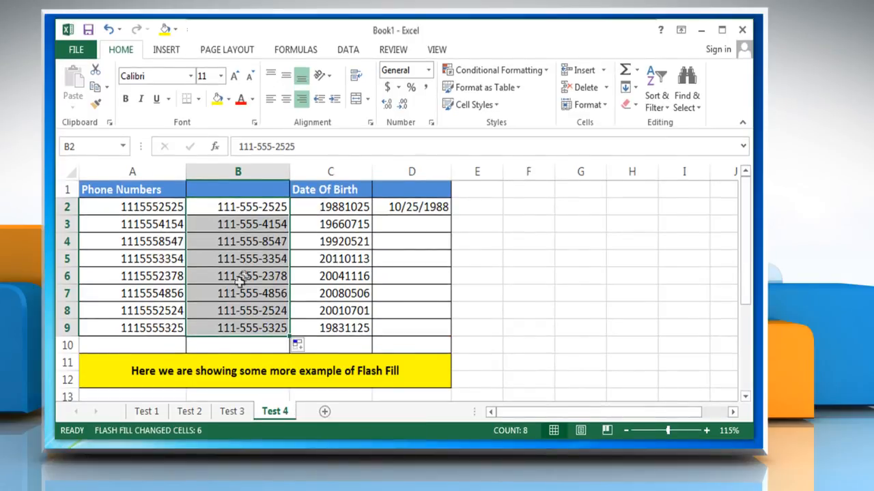